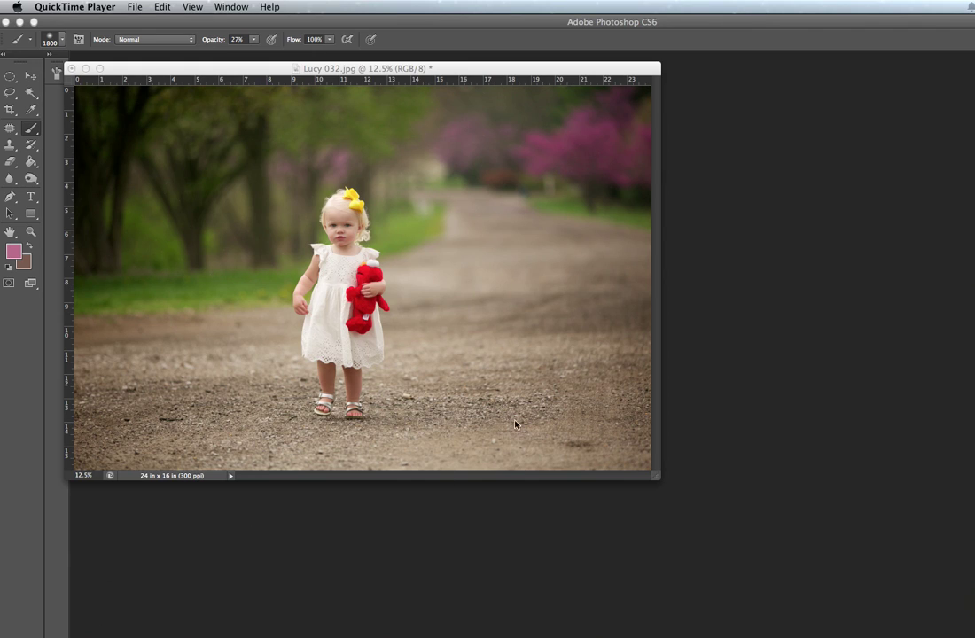
# - Shrink the brush to 1400 and duplicate the photo onto a new Layer 1
pyautogui.click(674, 460)
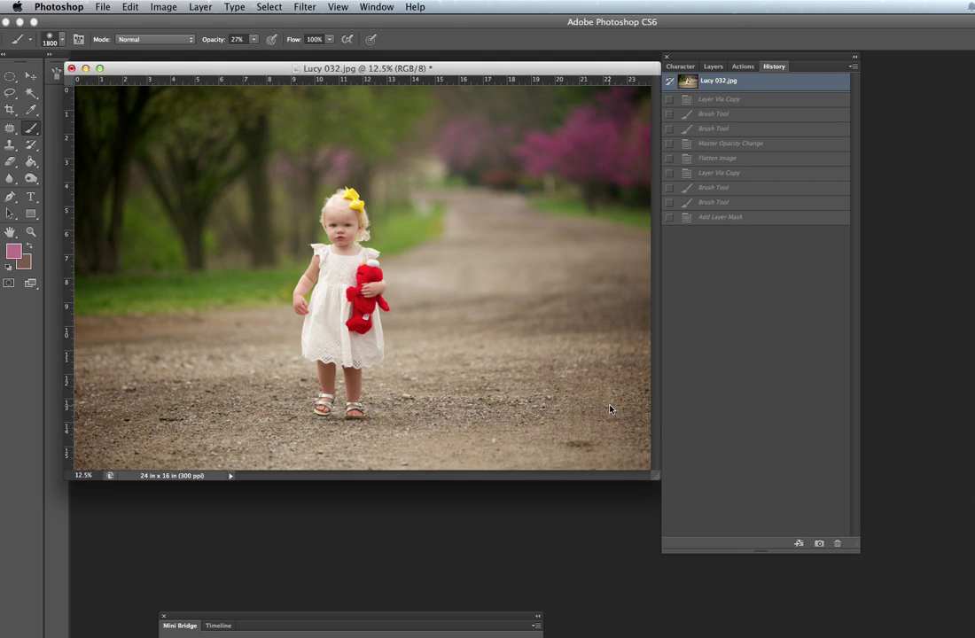
pyautogui.click(715, 67)
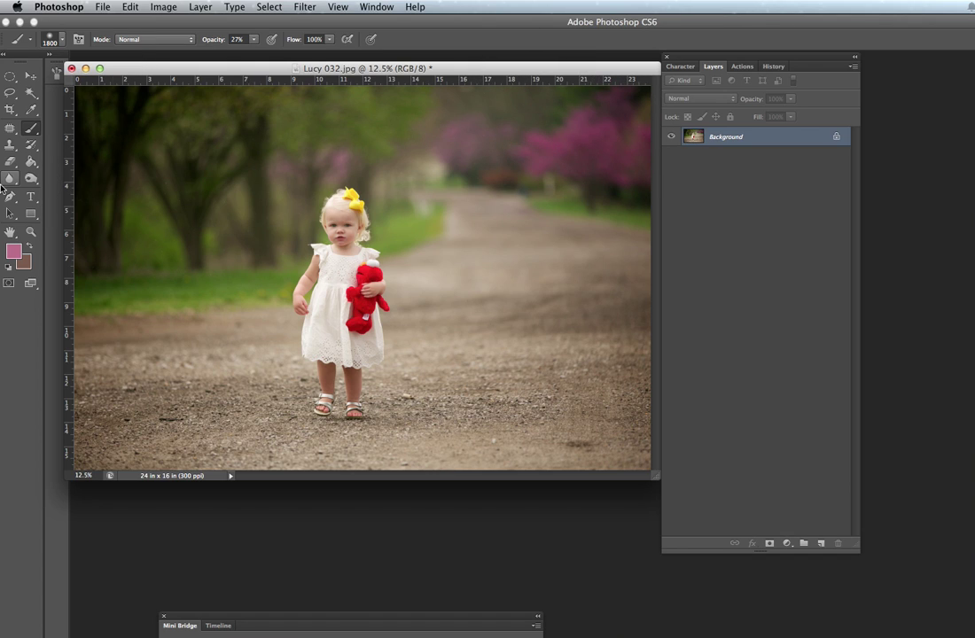
pyautogui.press('[')
pyautogui.press('[')
pyautogui.press('[')
pyautogui.press('[')
pyautogui.moveTo(386, 71); pyautogui.dragTo(384, 66)
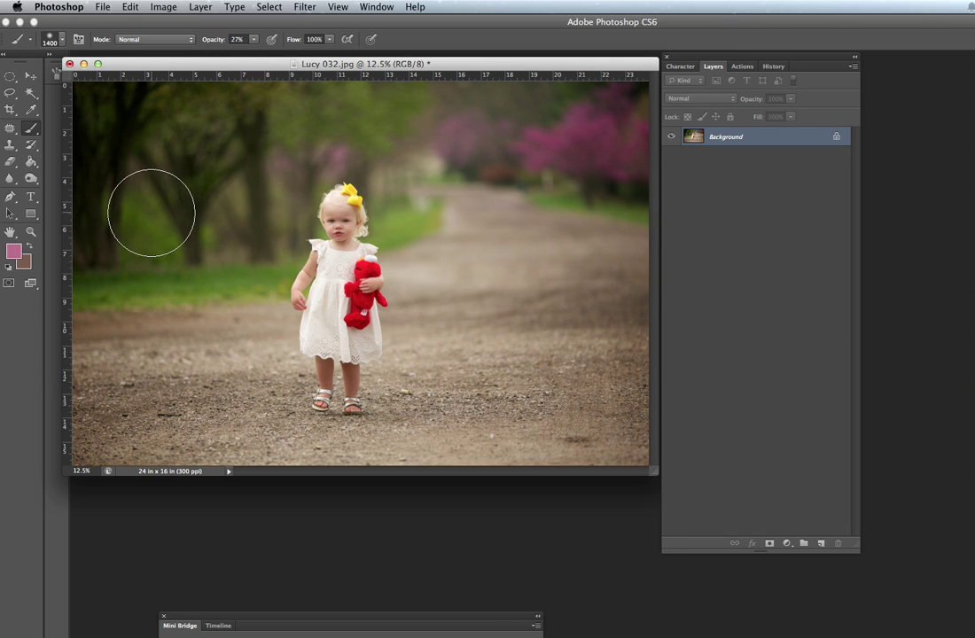
pyautogui.click(774, 66)
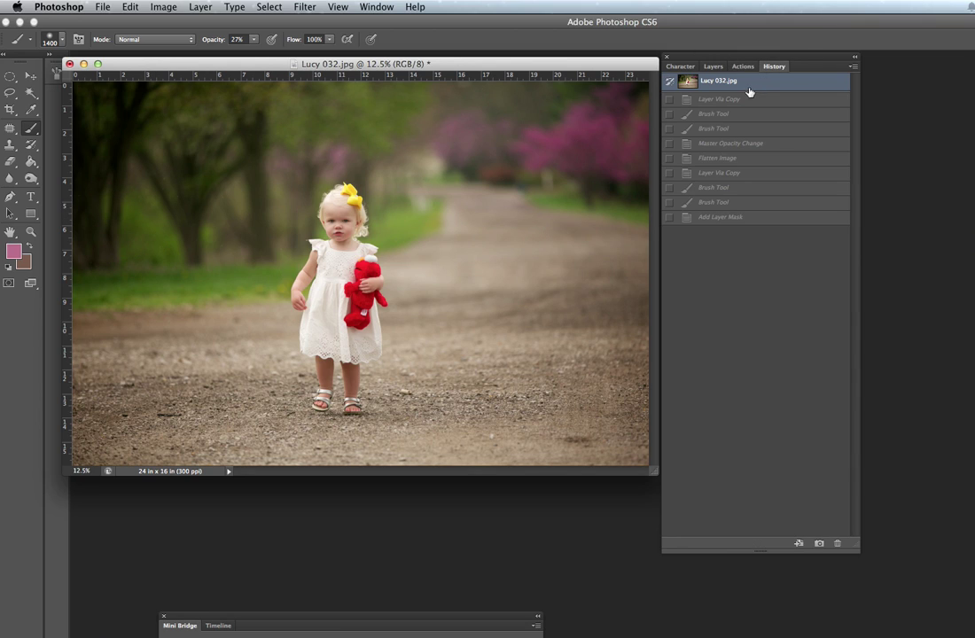
pyautogui.click(715, 67)
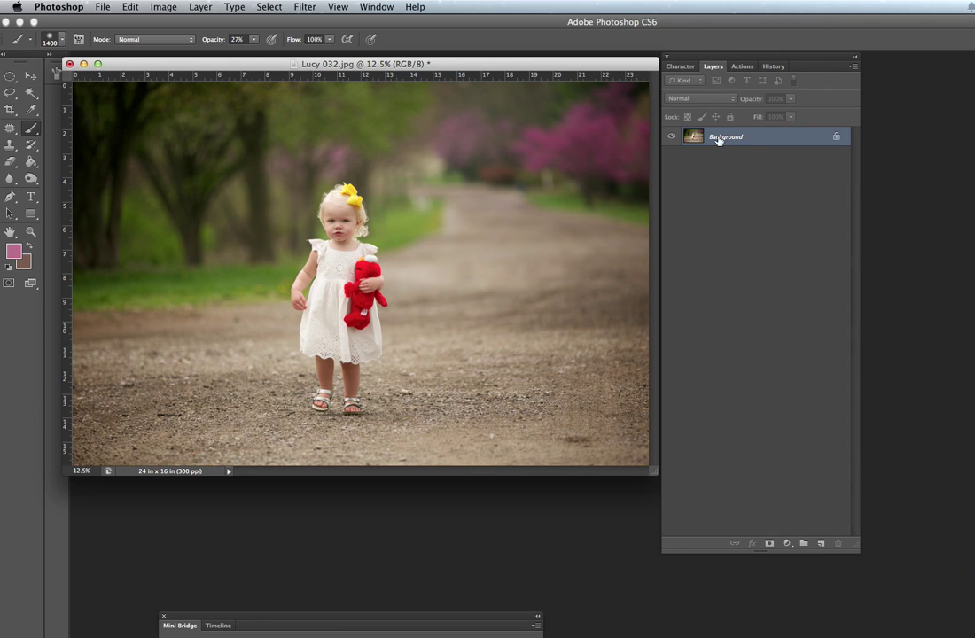
pyautogui.press('super+j')
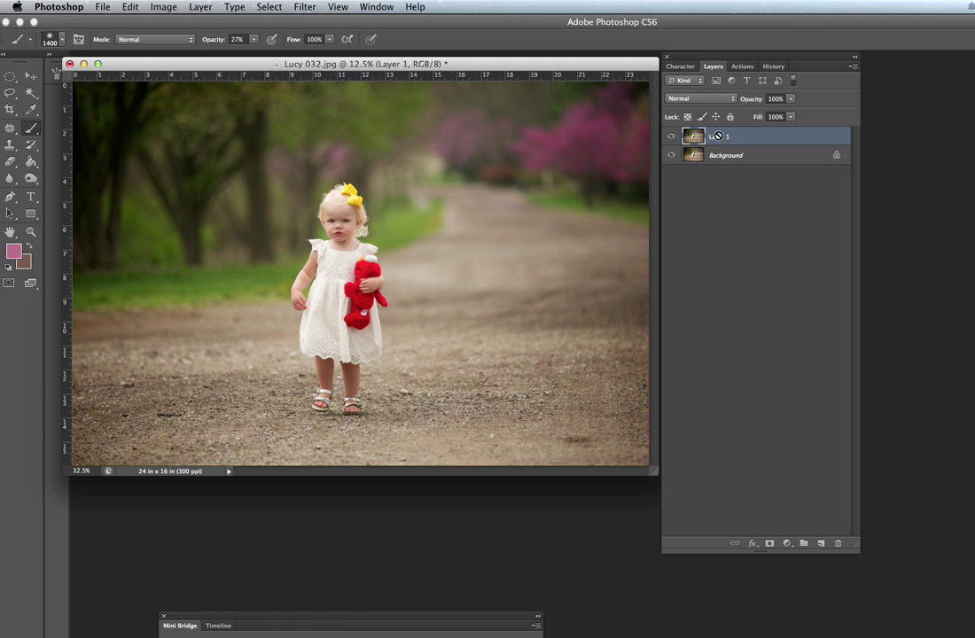
# - Sample a dusky pink from the blossom trees, lighten it slightly, and make it the foreground colour
pyautogui.click(13, 252)
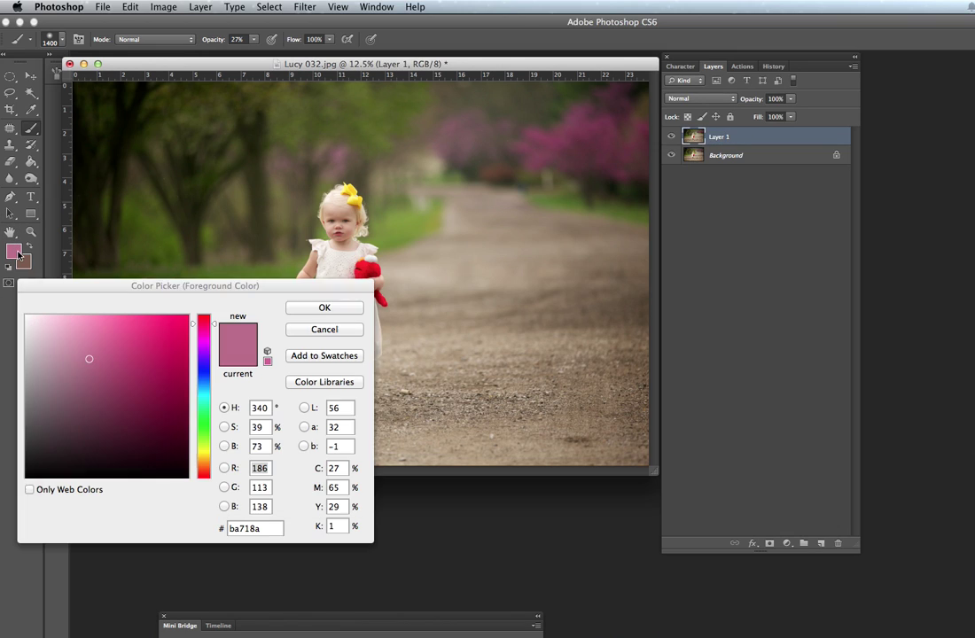
pyautogui.click(549, 135)
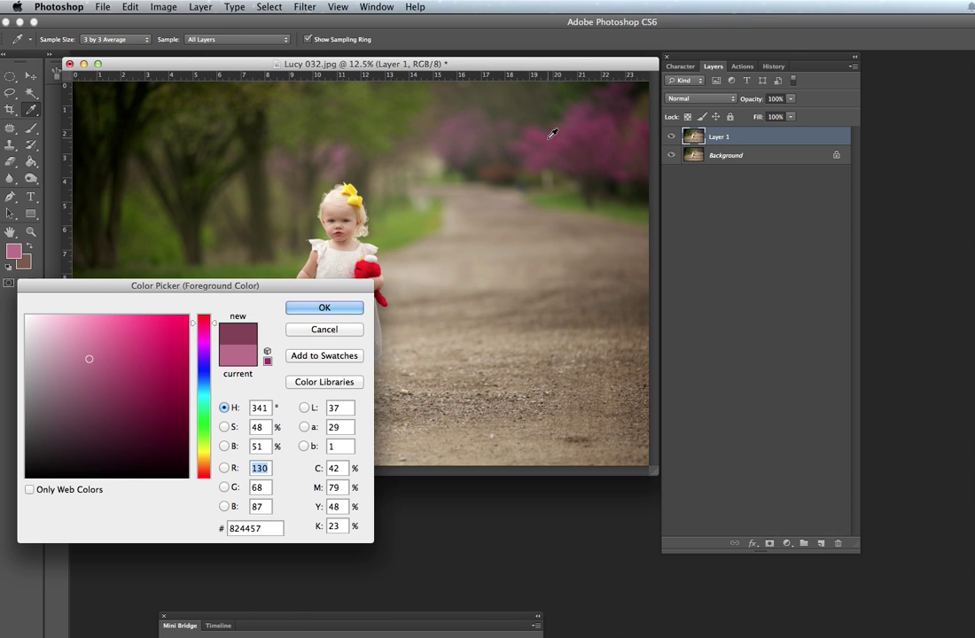
pyautogui.moveTo(85, 348); pyautogui.dragTo(90, 359)
pyautogui.click(325, 307)
pyautogui.press('b')
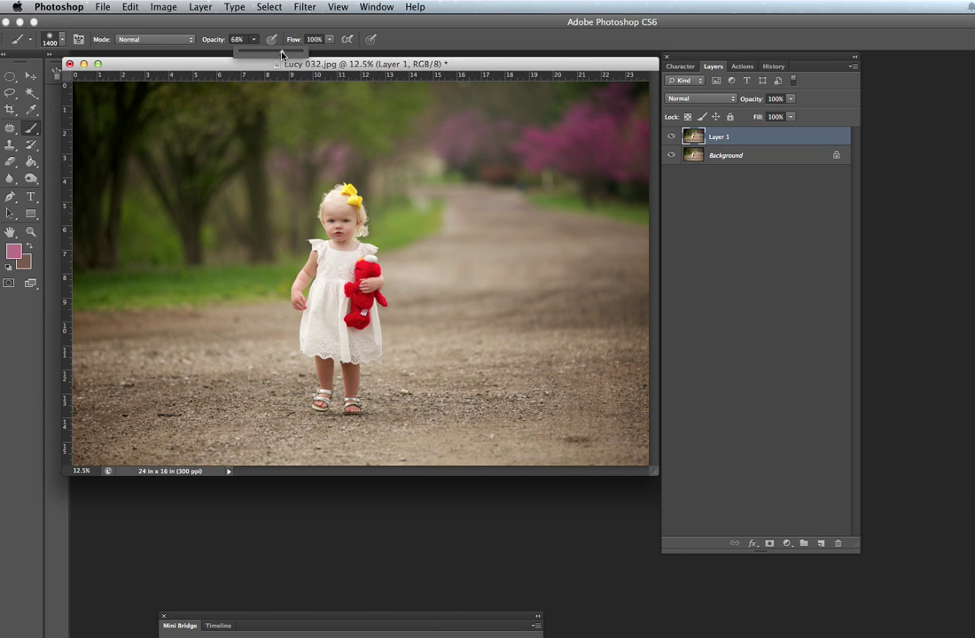
# - Lower the brush opacity slightly and set the brush blend mode to Soft Light
pyautogui.moveTo(277, 57); pyautogui.dragTo(276, 60)
pyautogui.click(138, 39)
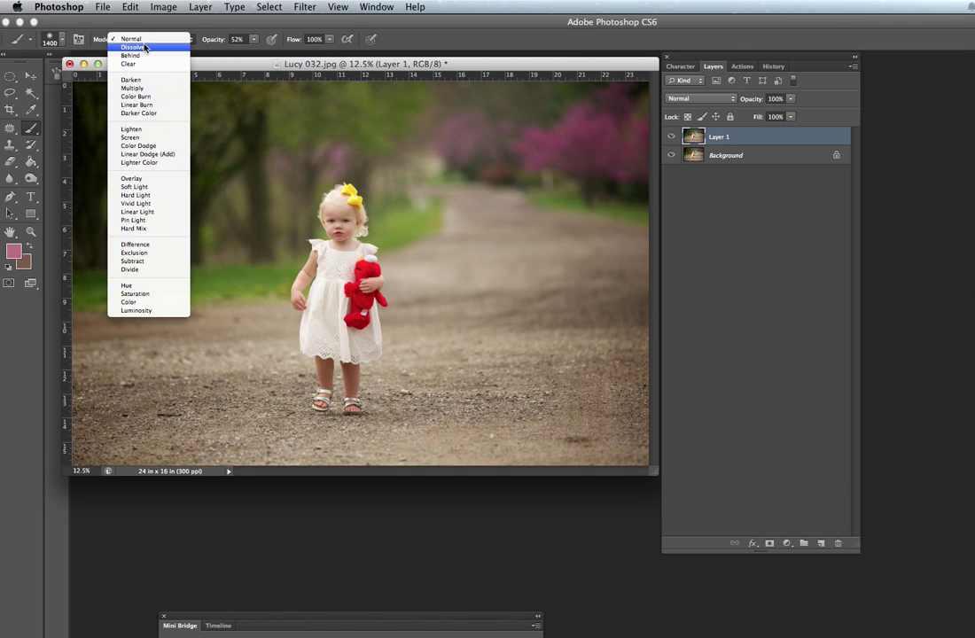
pyautogui.click(135, 188)
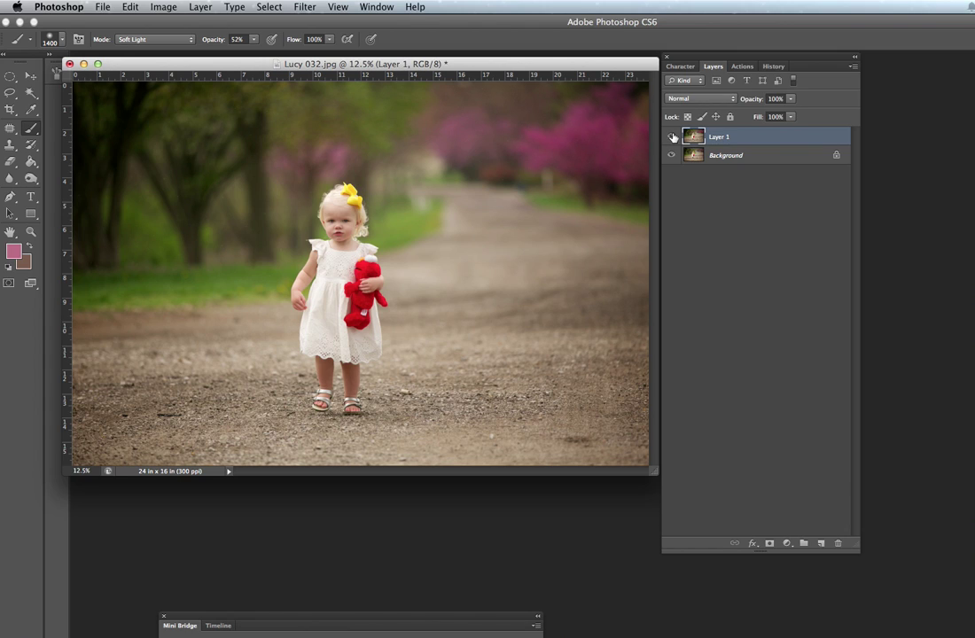
# - Flatten Layer 1 into the Background and duplicate it onto a fresh Layer 1
pyautogui.click(730, 156)
pyautogui.rightClick(730, 157)
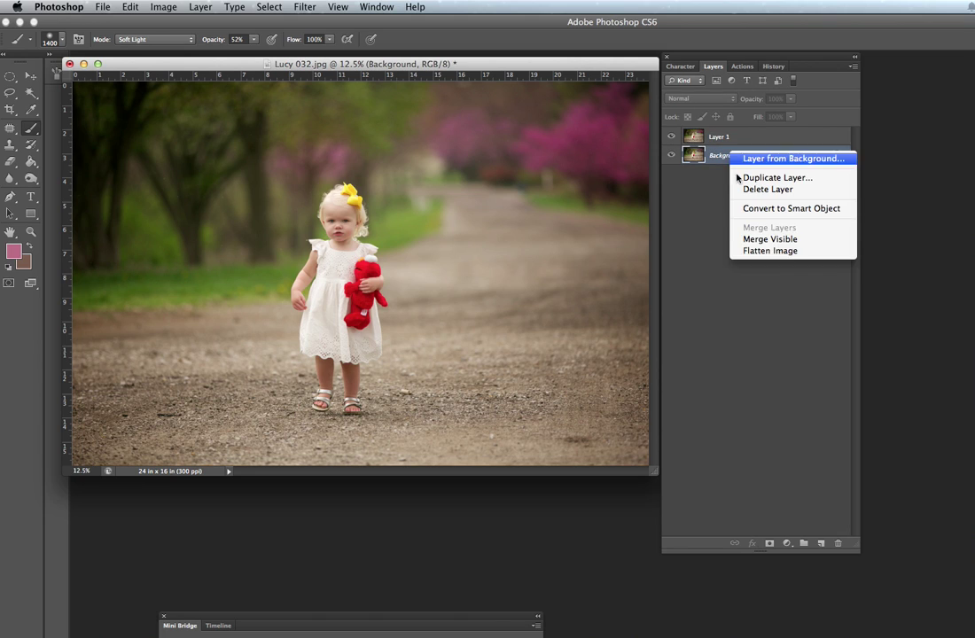
pyautogui.click(761, 252)
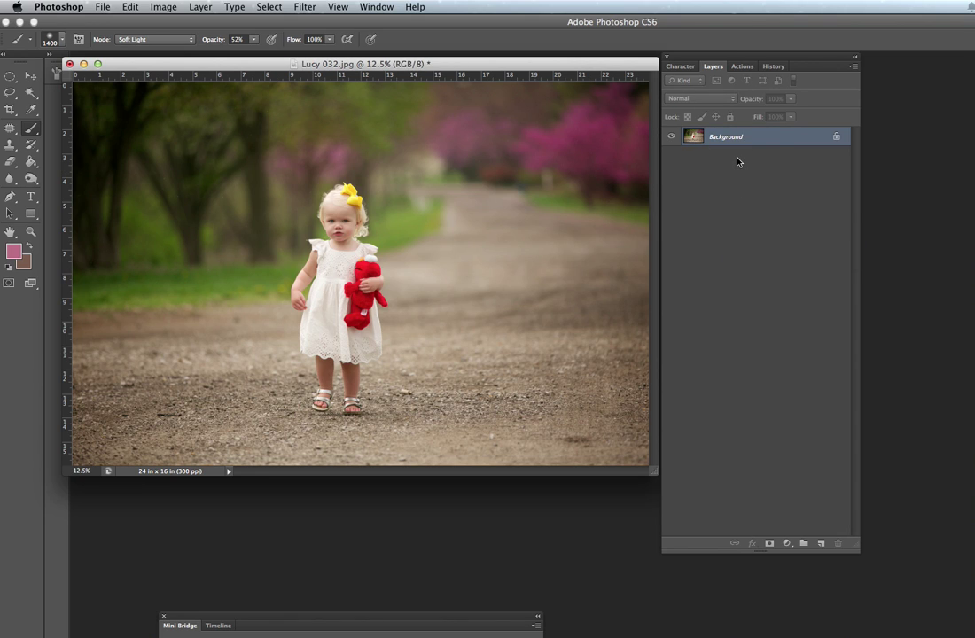
pyautogui.hotkey('ctrl', 'j')
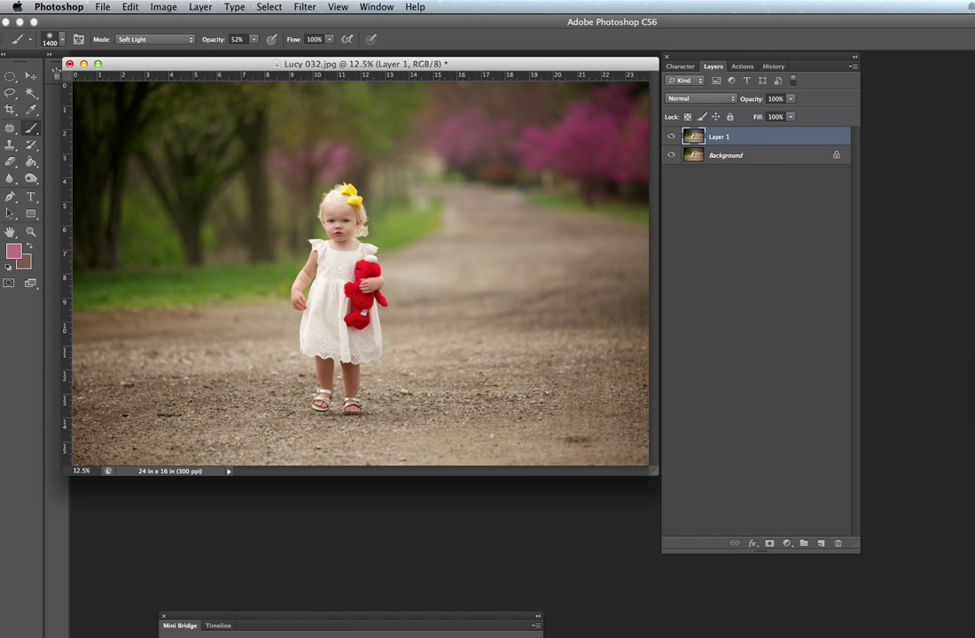
pyautogui.click(254, 40)
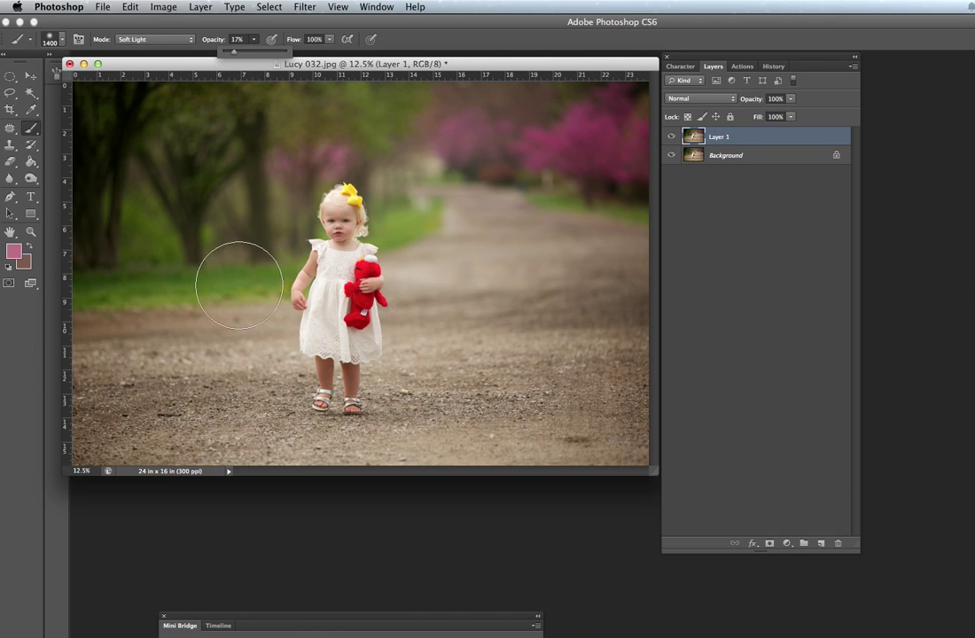
# - Paint faint Soft Light pink over the left-side trees at 17% opacity, then compare by toggling Layer 1
pyautogui.click(232, 215)
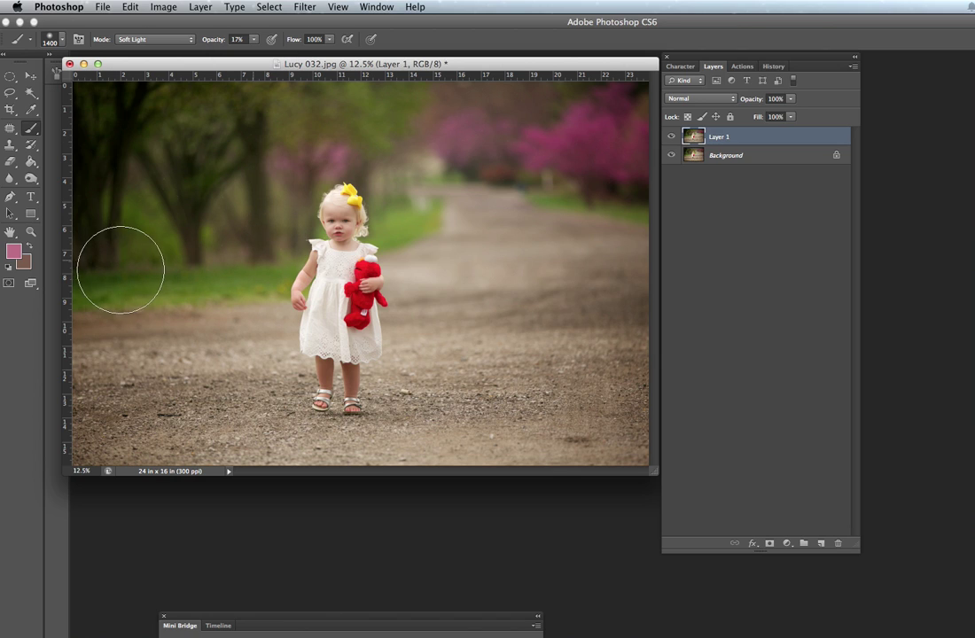
pyautogui.click(106, 153)
pyautogui.moveTo(390, 99)
pyautogui.mouseDown()
pyautogui.moveTo(200, 183)
pyautogui.moveTo(130, 231)
pyautogui.moveTo(235, 216)
pyautogui.moveTo(117, 252)
pyautogui.moveTo(186, 237)
pyautogui.moveTo(231, 205)
pyautogui.moveTo(407, 185)
pyautogui.moveTo(399, 211)
pyautogui.moveTo(495, 152)
pyautogui.moveTo(531, 148)
pyautogui.moveTo(723, 202)
pyautogui.moveTo(394, 138)
pyautogui.moveTo(404, 113)
pyautogui.mouseUp()
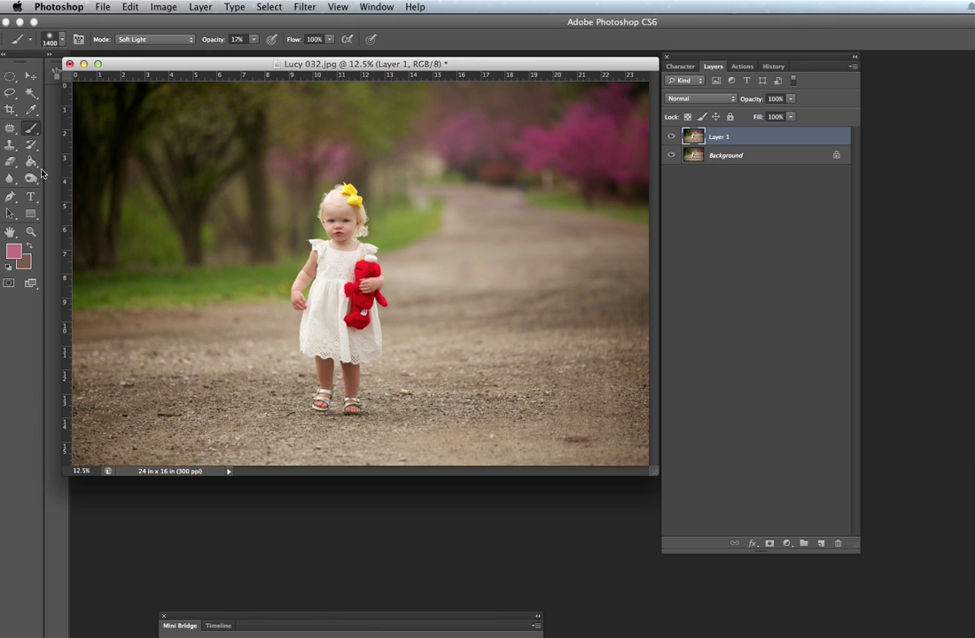
pyautogui.moveTo(169, 211)
pyautogui.mouseDown()
pyautogui.moveTo(167, 254)
pyautogui.moveTo(123, 266)
pyautogui.moveTo(208, 269)
pyautogui.mouseUp()
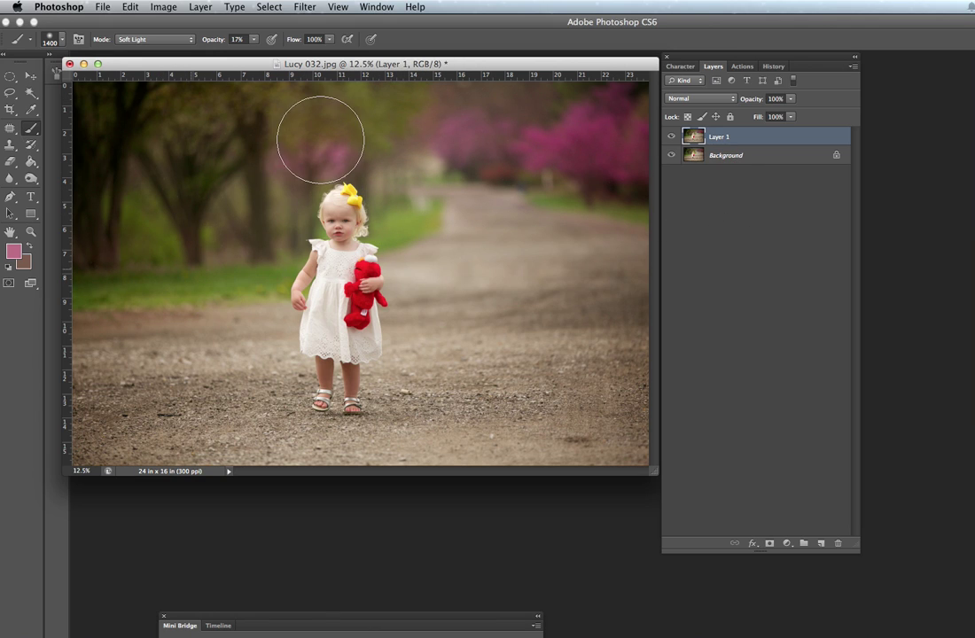
pyautogui.click(673, 138)
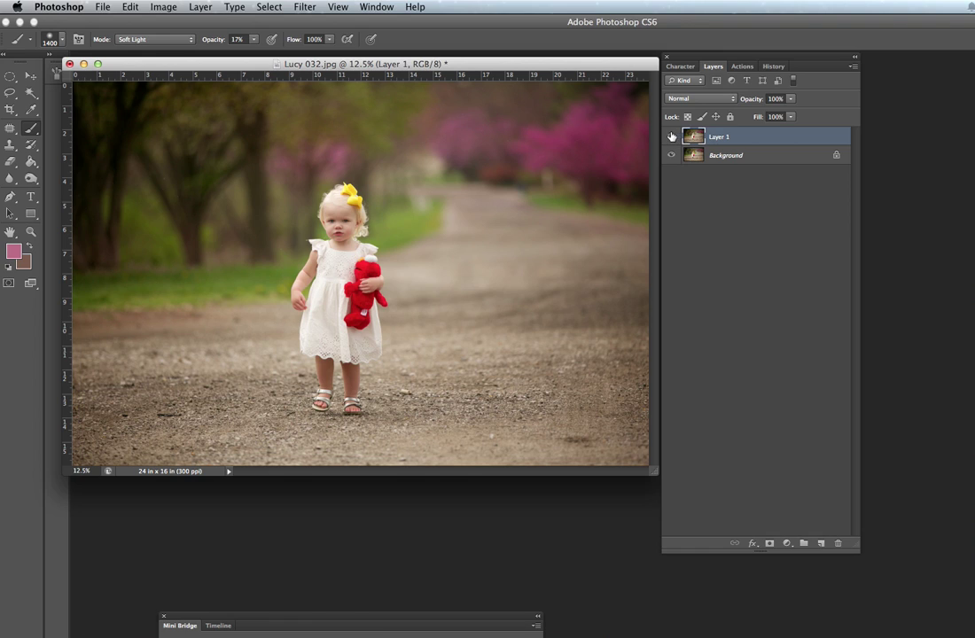
# - Flatten the painted Layer 1 into a single Background layer
pyautogui.click(716, 160)
pyautogui.rightClick(723, 155)
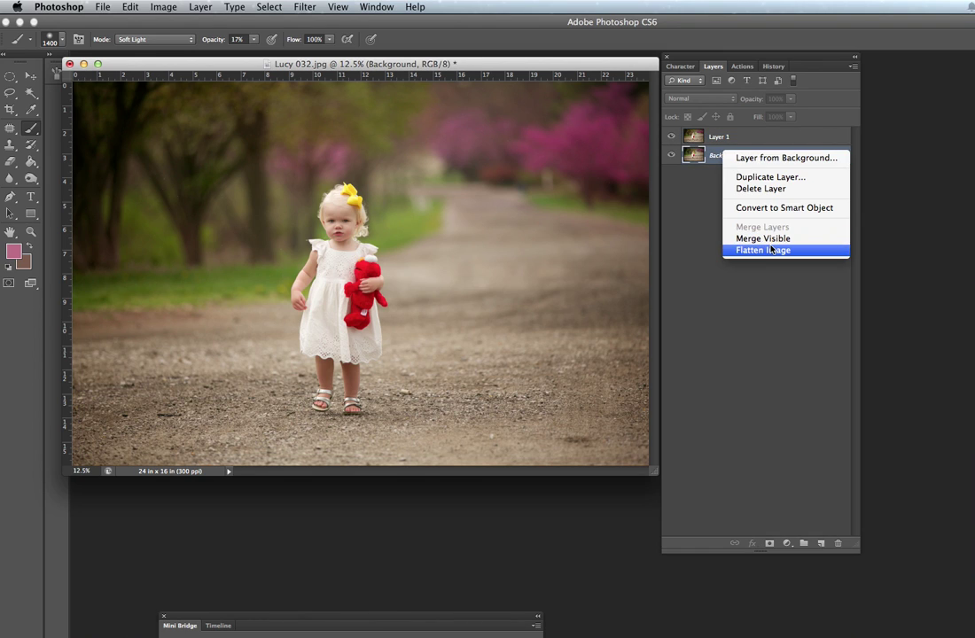
pyautogui.click(771, 251)
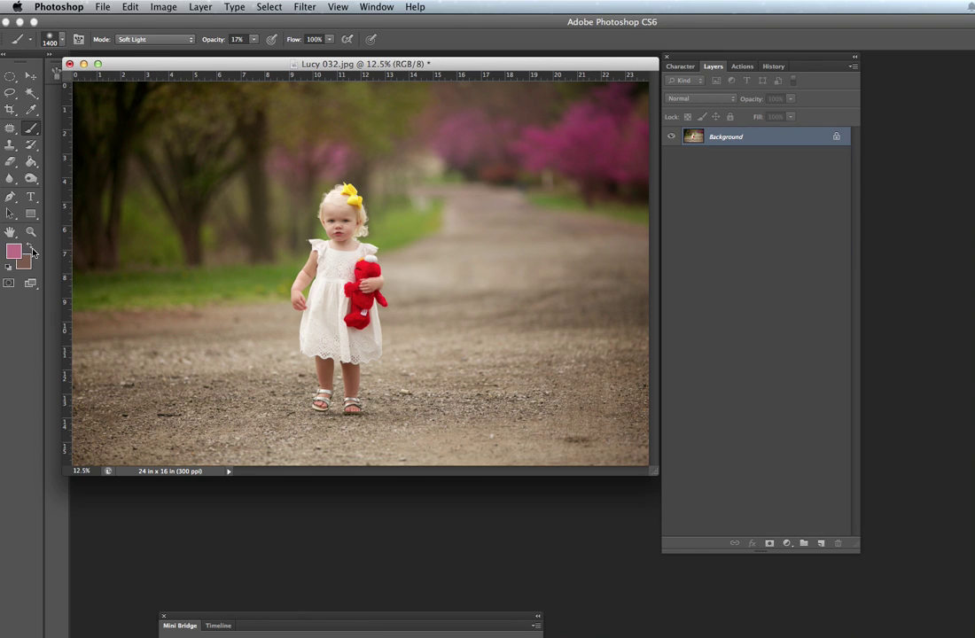
pyautogui.click(14, 252)
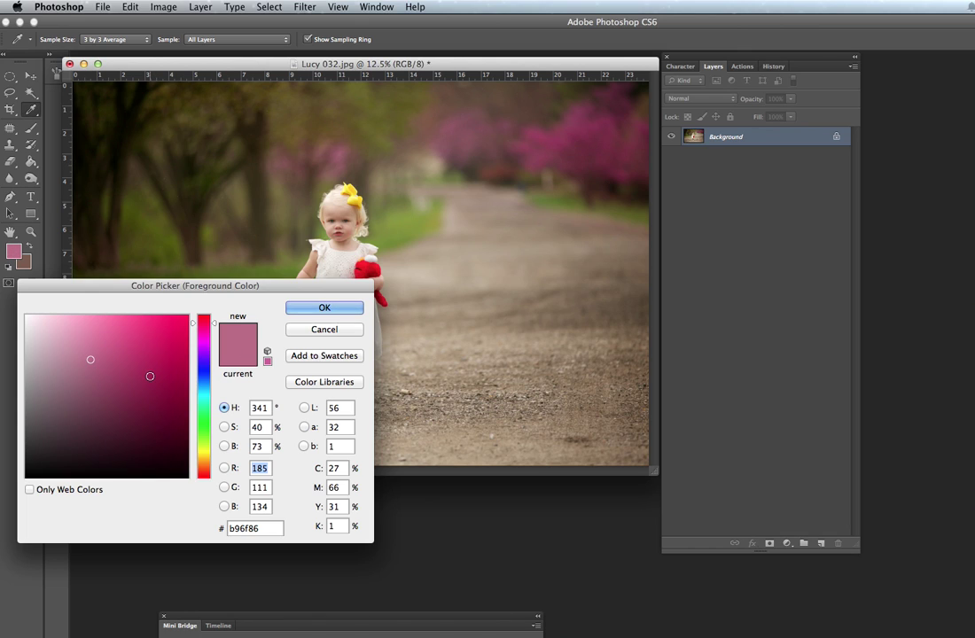
# - Tune the hue toward yellow-orange and settle on pale beige #cfbf8c as the foreground colour
pyautogui.click(205, 459)
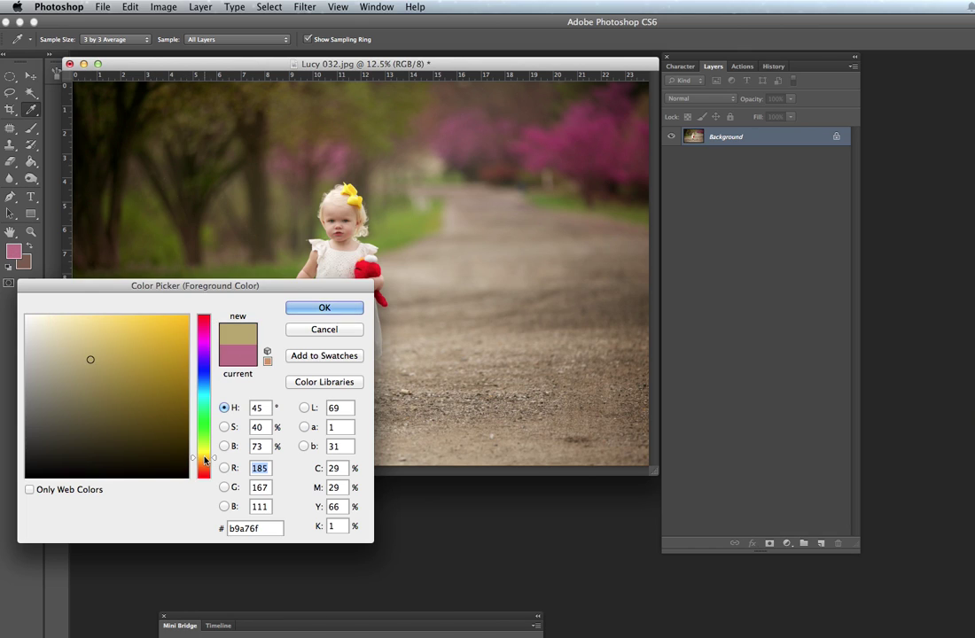
pyautogui.moveTo(204, 459); pyautogui.dragTo(205, 461)
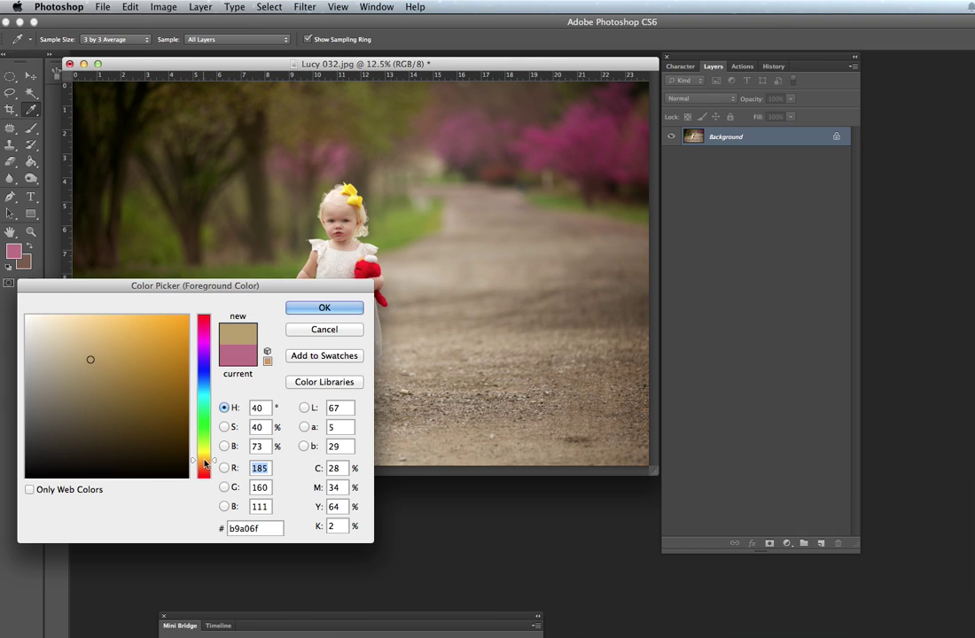
pyautogui.click(77, 350)
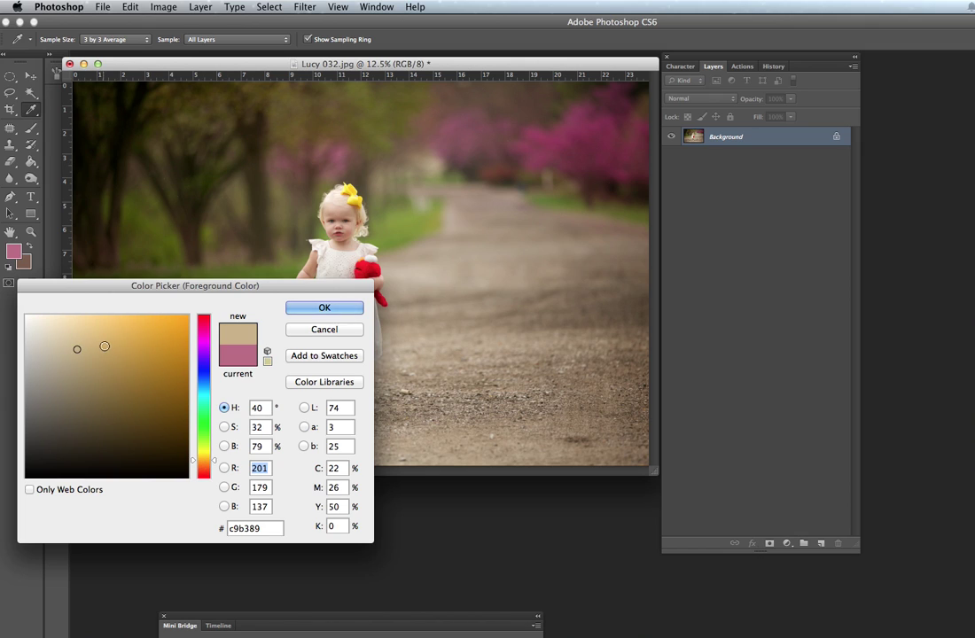
pyautogui.moveTo(95, 343); pyautogui.dragTo(77, 348)
pyautogui.moveTo(193, 460); pyautogui.dragTo(193, 458)
pyautogui.click(66, 356)
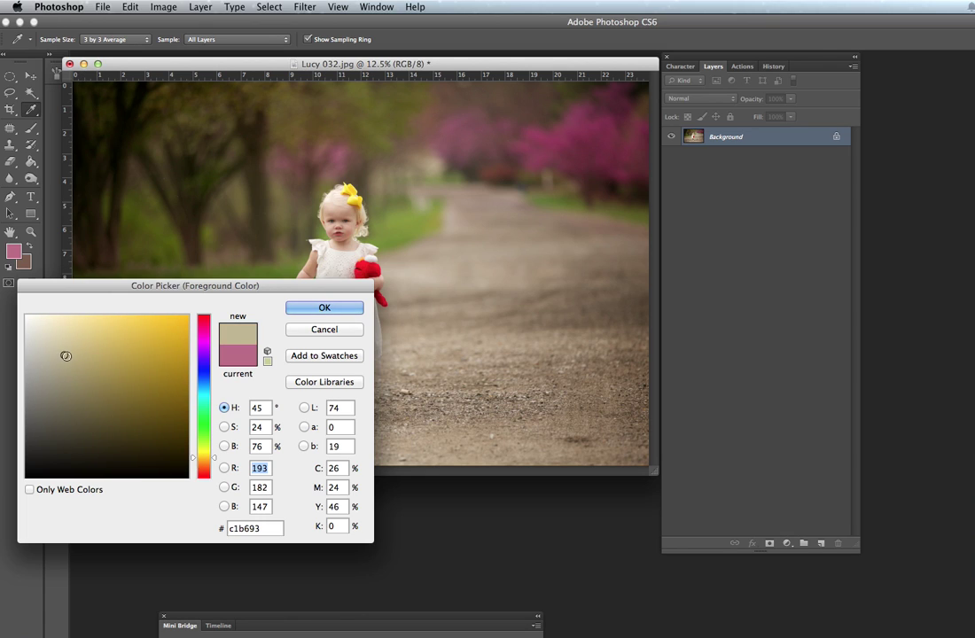
pyautogui.moveTo(65, 356)
pyautogui.mouseDown()
pyautogui.moveTo(98, 345)
pyautogui.moveTo(77, 346)
pyautogui.mouseUp()
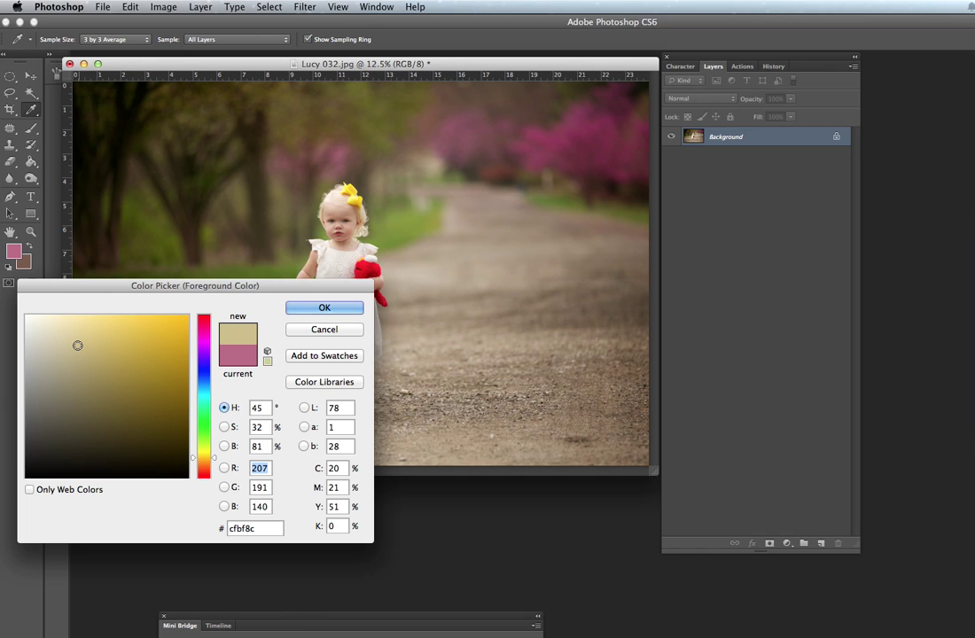
pyautogui.click(322, 308)
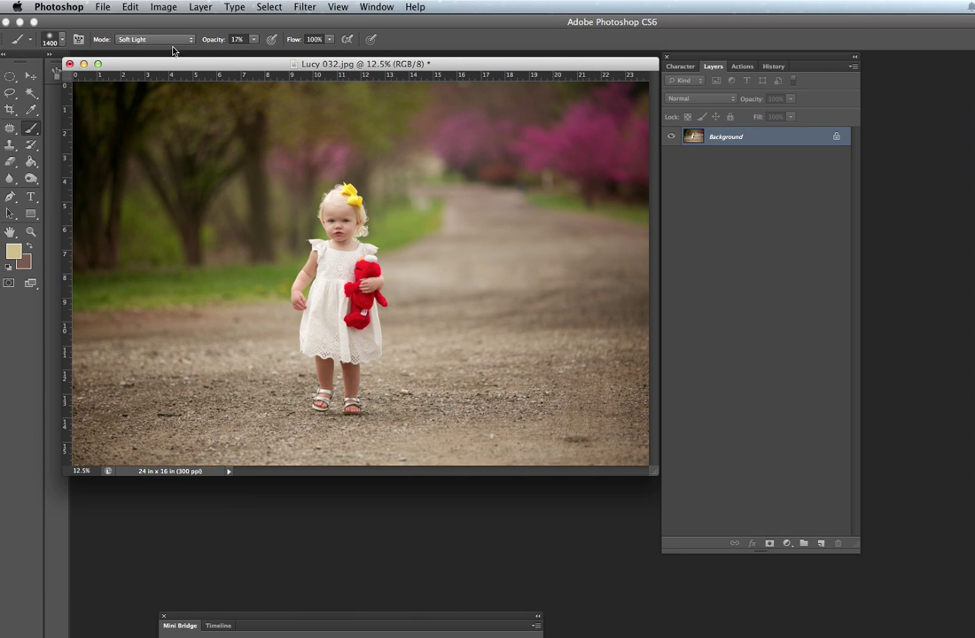
# - Add a new Layer 1, then paint beige warmth with the brush at 23% opacity and size 2500
pyautogui.click(253, 40)
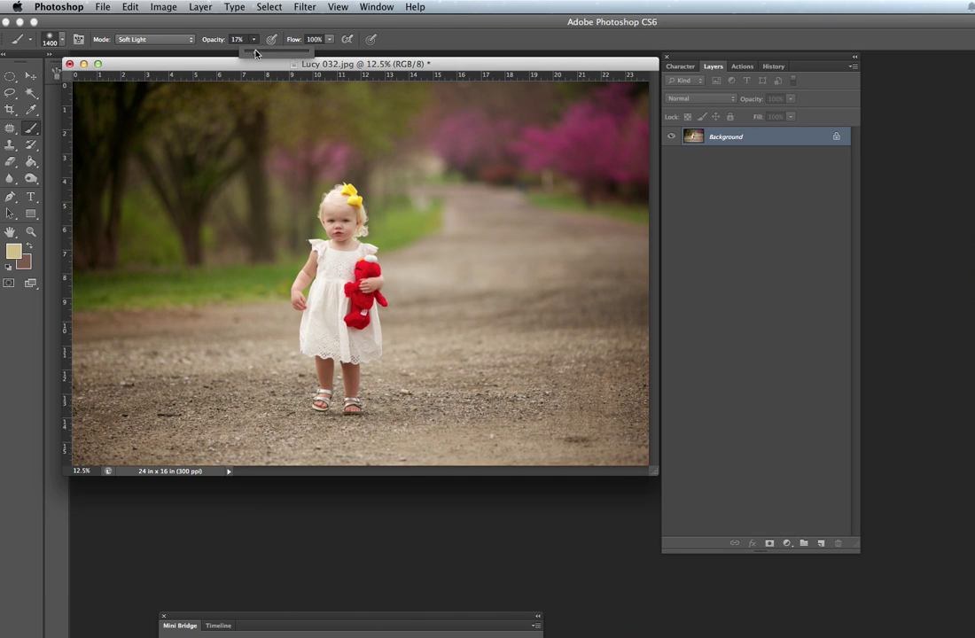
pyautogui.moveTo(259, 54); pyautogui.dragTo(260, 54)
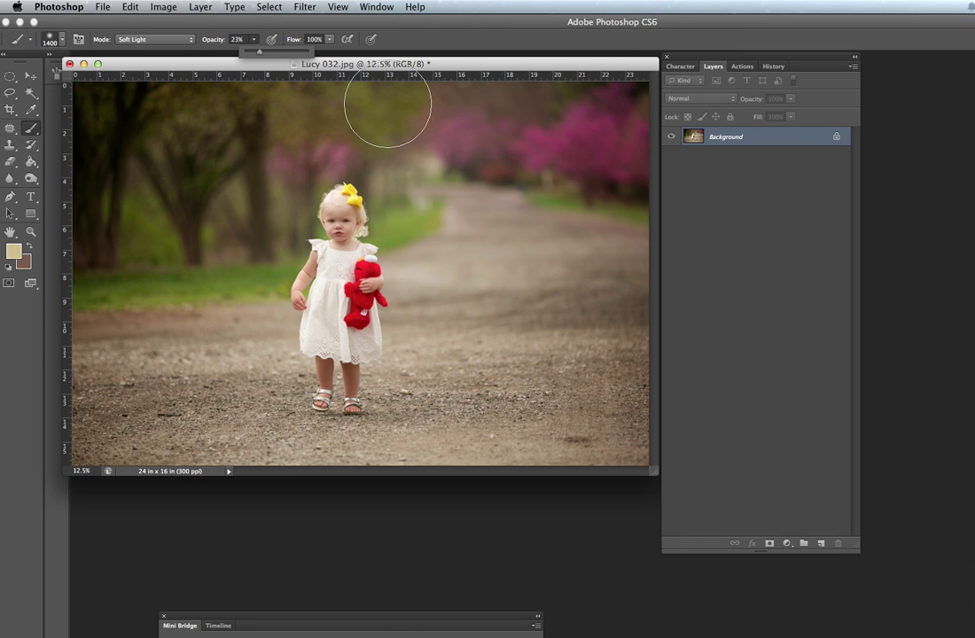
pyautogui.press('super+alt+shift+n')
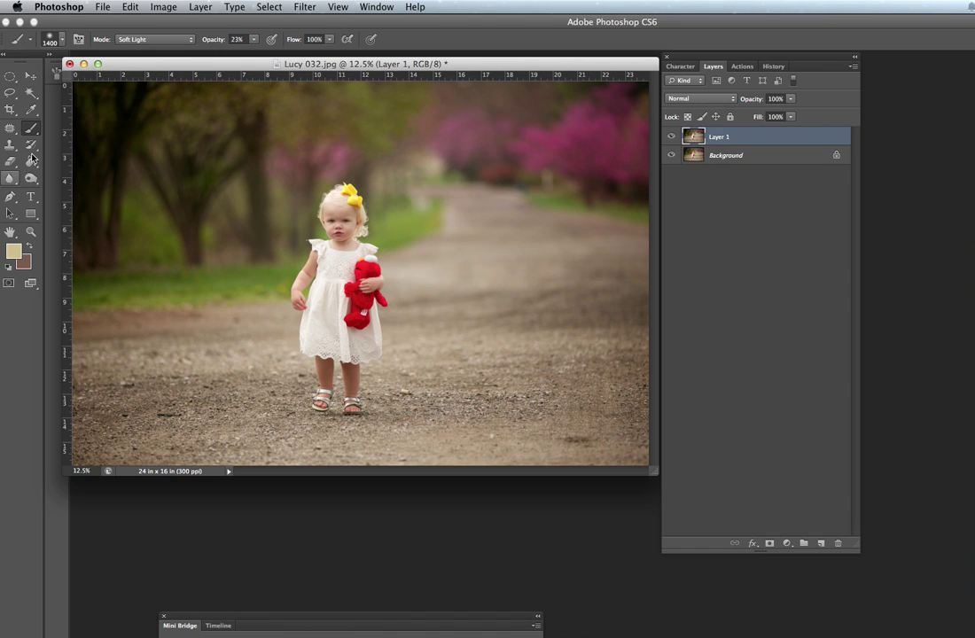
pyautogui.press(']')
pyautogui.press(']')
pyautogui.press(']')
pyautogui.press(']')
pyautogui.press(']')
pyautogui.press(']')
pyautogui.press(']')
pyautogui.press(']')
pyautogui.press(']')
pyautogui.press(']')
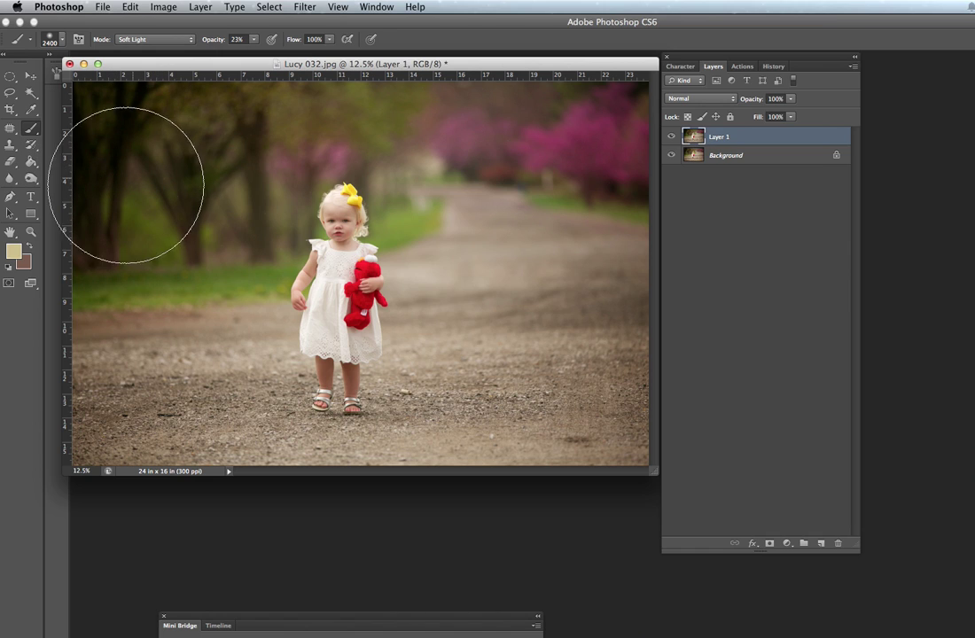
pyautogui.press(']')
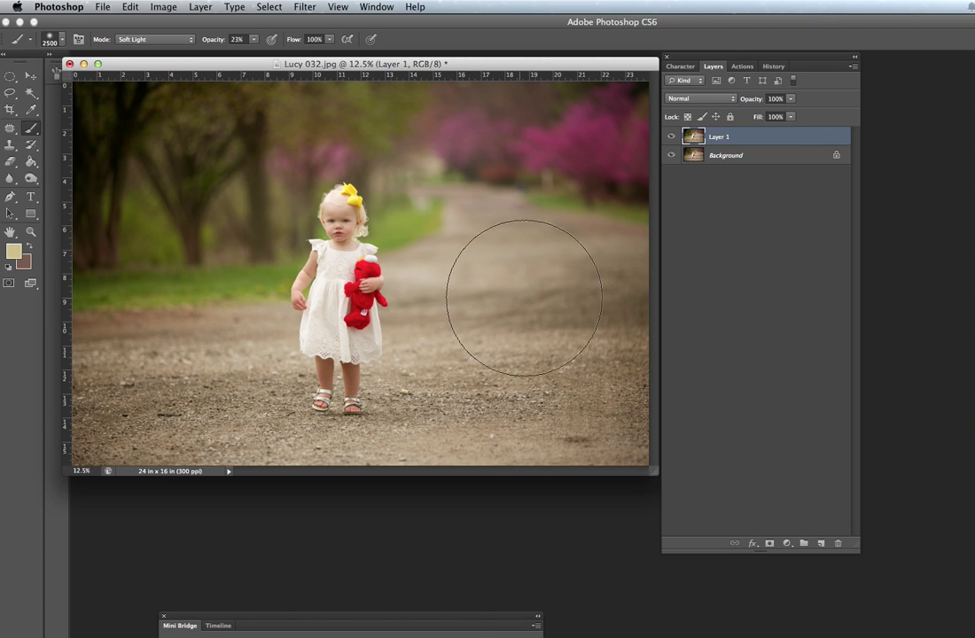
pyautogui.click(671, 138)
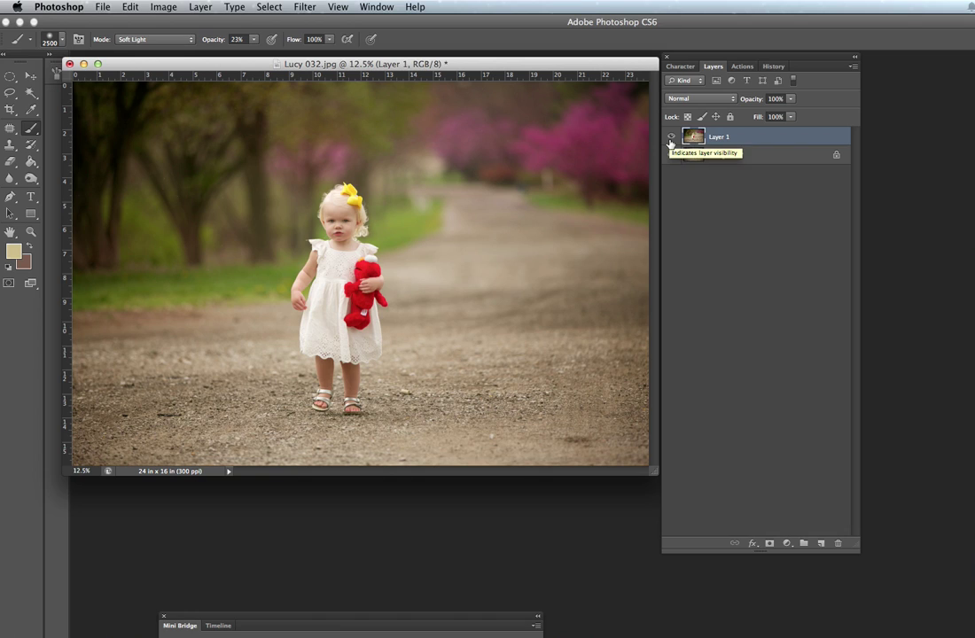
# - Flatten all layers into one Background layer
pyautogui.click(727, 156)
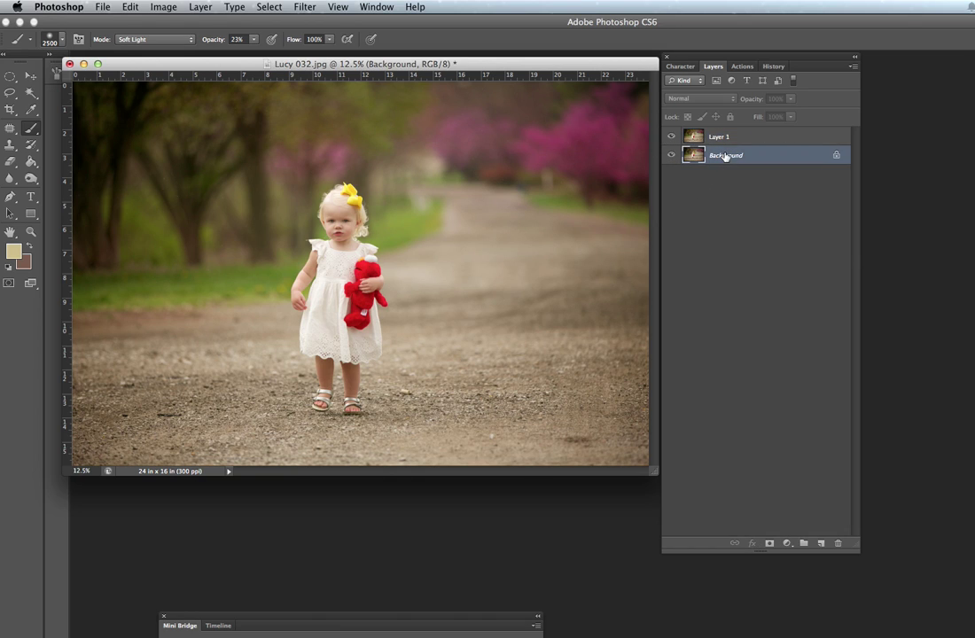
pyautogui.rightClick(727, 156)
pyautogui.click(759, 251)
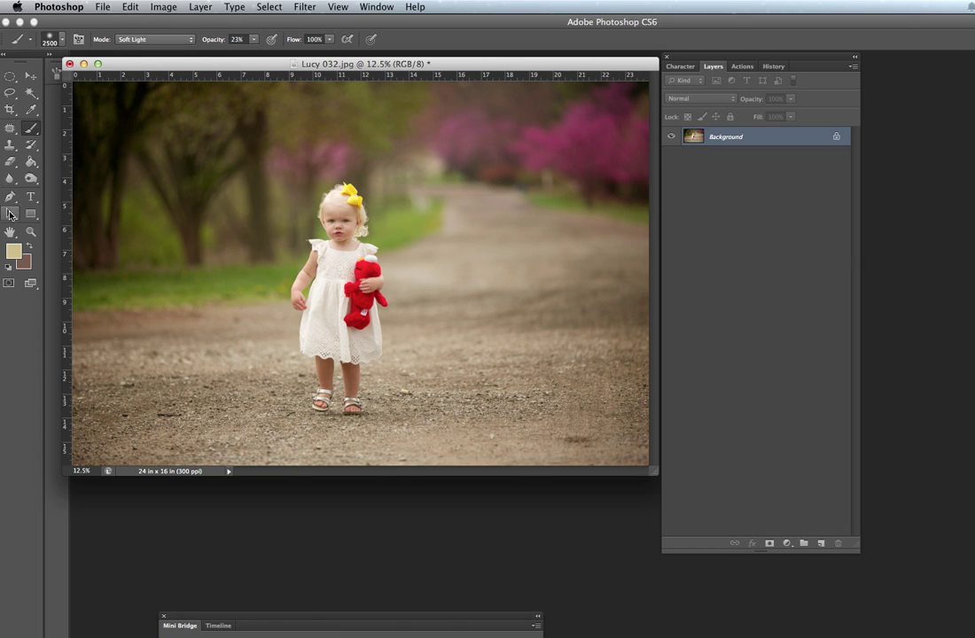
# - Sample a darker brown from the road as the painting colour
pyautogui.click(26, 247)
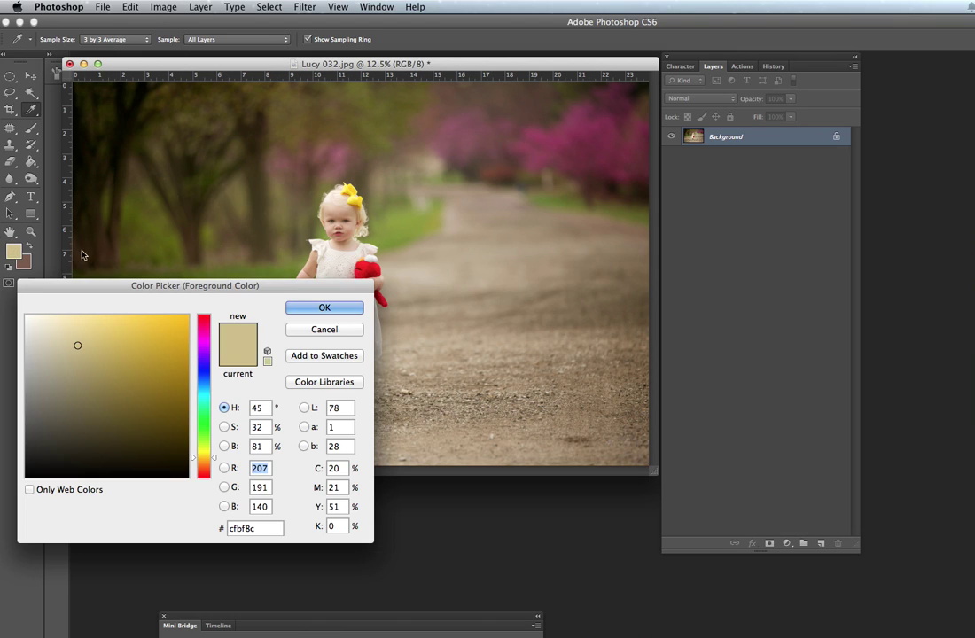
pyautogui.click(537, 288)
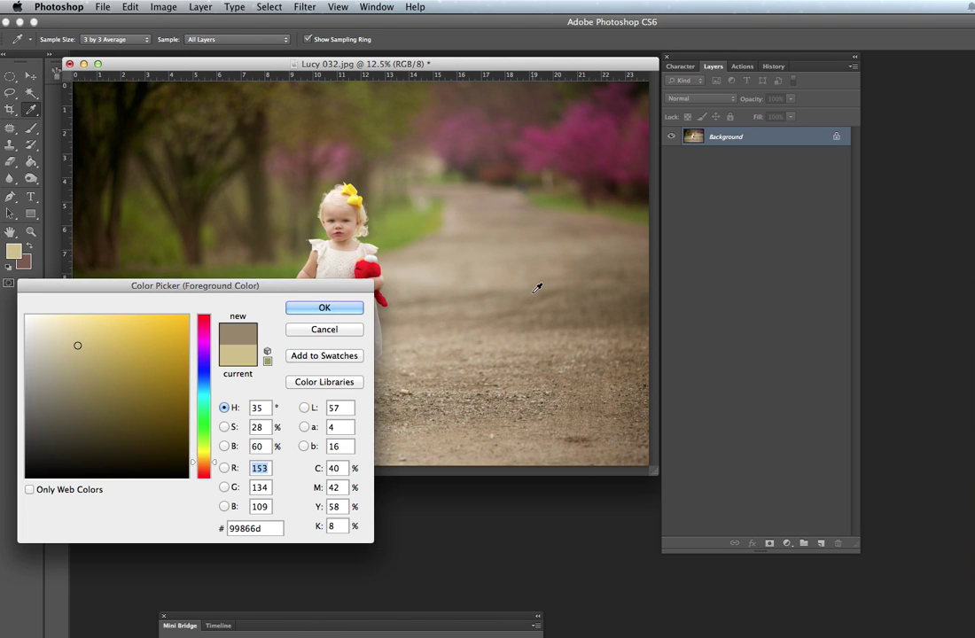
pyautogui.click(321, 308)
pyautogui.press('b')
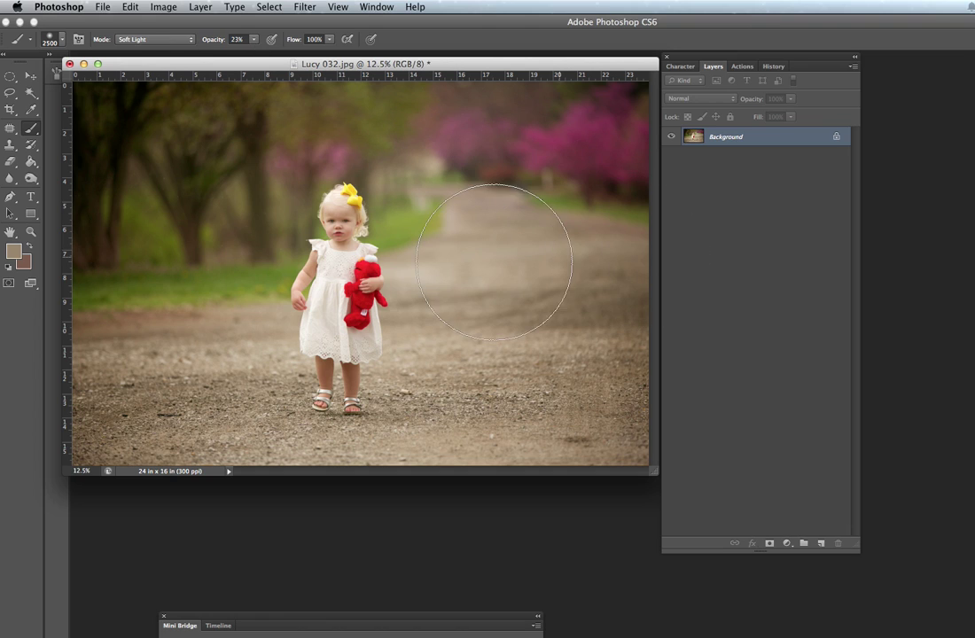
# - Duplicate the photo onto a new Layer 1 and paint the road with a smaller brush at 80% opacity
pyautogui.press('super+j')
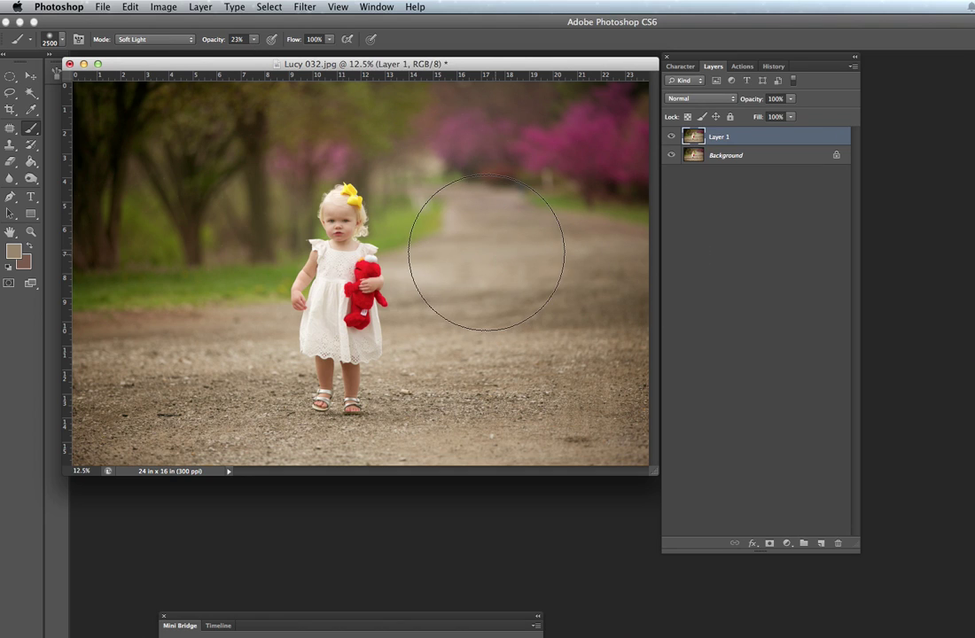
pyautogui.press('[')
pyautogui.press('[')
pyautogui.press('[')
pyautogui.press('[')
pyautogui.press('[')
pyautogui.press('[')
pyautogui.press('[')
pyautogui.press('[')
pyautogui.press('[')
pyautogui.press('[')
pyautogui.press('[')
pyautogui.press('[')
pyautogui.press('[')
pyautogui.press('[')
pyautogui.press('[')
pyautogui.click(253, 41)
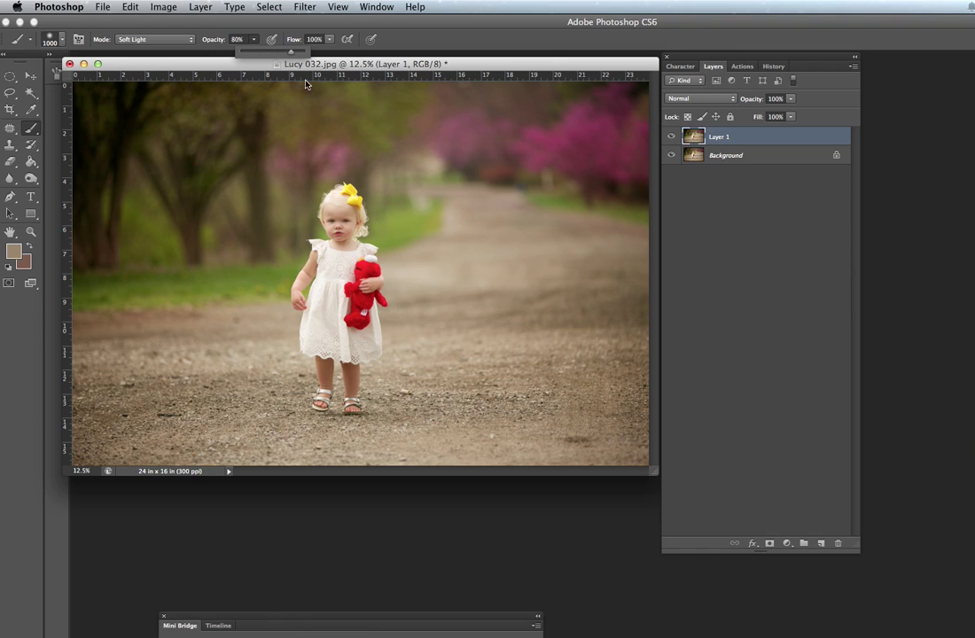
pyautogui.click(457, 226)
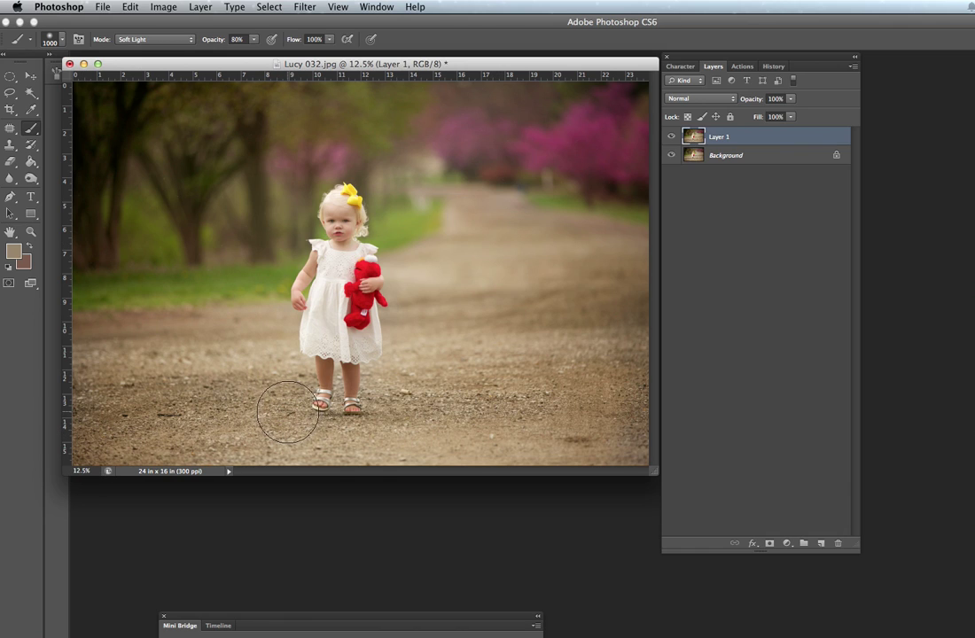
pyautogui.press('[')
# - Toggle Layer 1's visibility several times to compare the toned road with the original
pyautogui.click(672, 138)
pyautogui.click(672, 137)
pyautogui.click(673, 137)
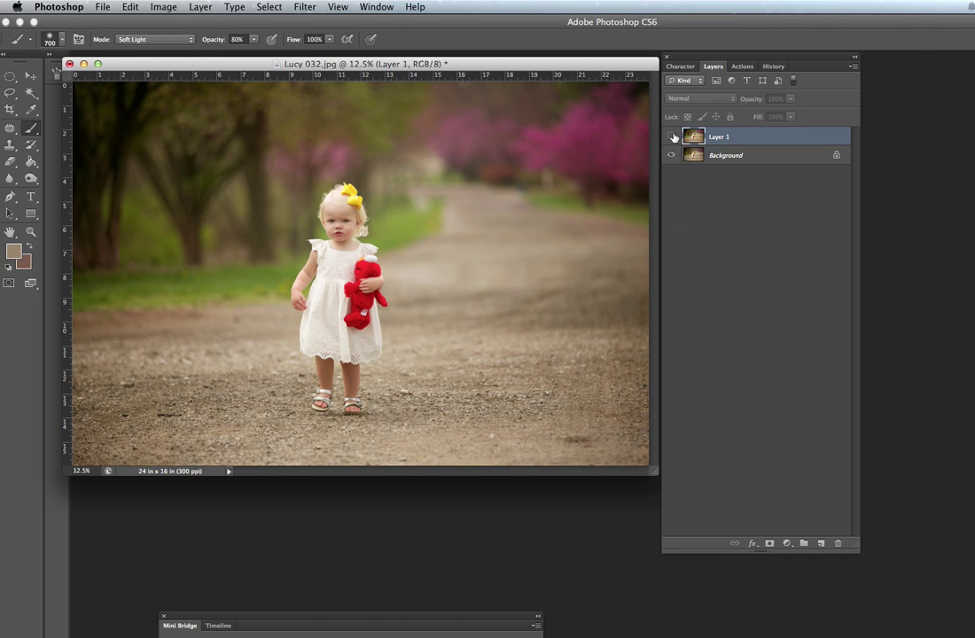
pyautogui.click(673, 138)
pyautogui.click(673, 137)
pyautogui.click(673, 138)
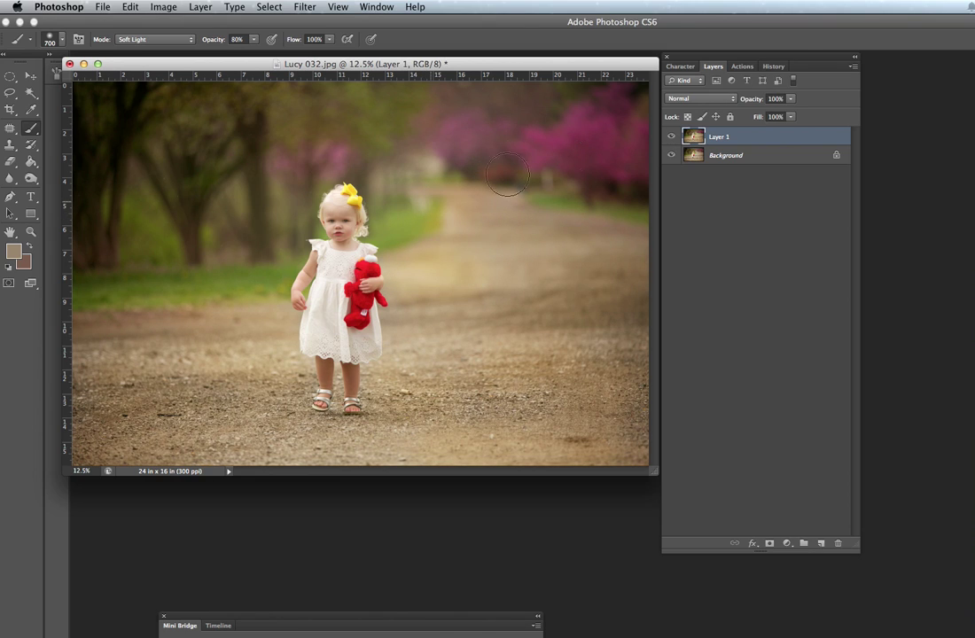
# - Add a layer mask to Layer 1 and paint out warmth near the girl with a Normal 22% brush
pyautogui.click(770, 544)
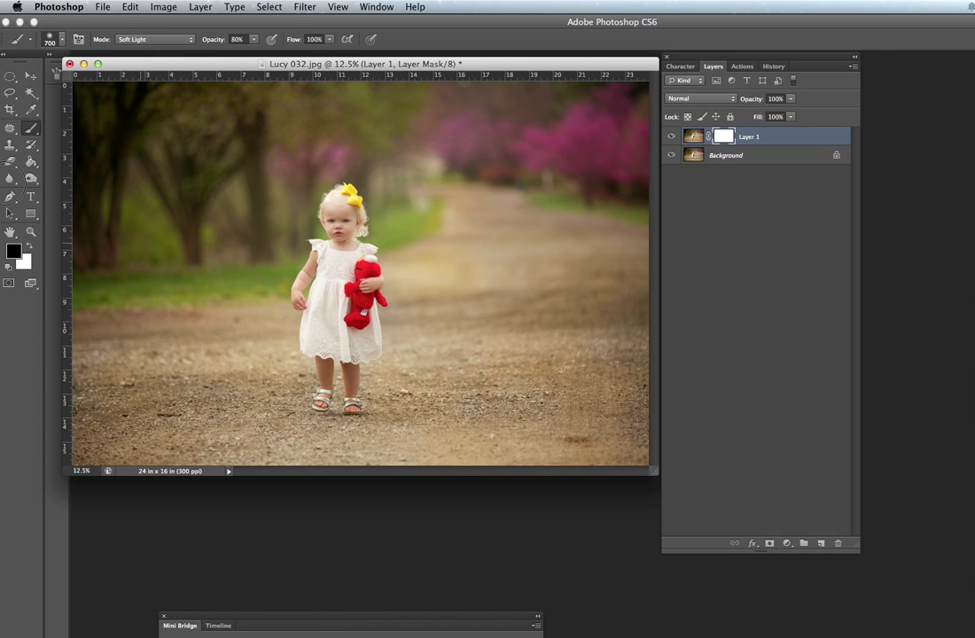
pyautogui.click(157, 43)
pyautogui.click(154, 13)
pyautogui.moveTo(425, 217); pyautogui.dragTo(426, 168)
pyautogui.moveTo(254, 39); pyautogui.dragTo(222, 64)
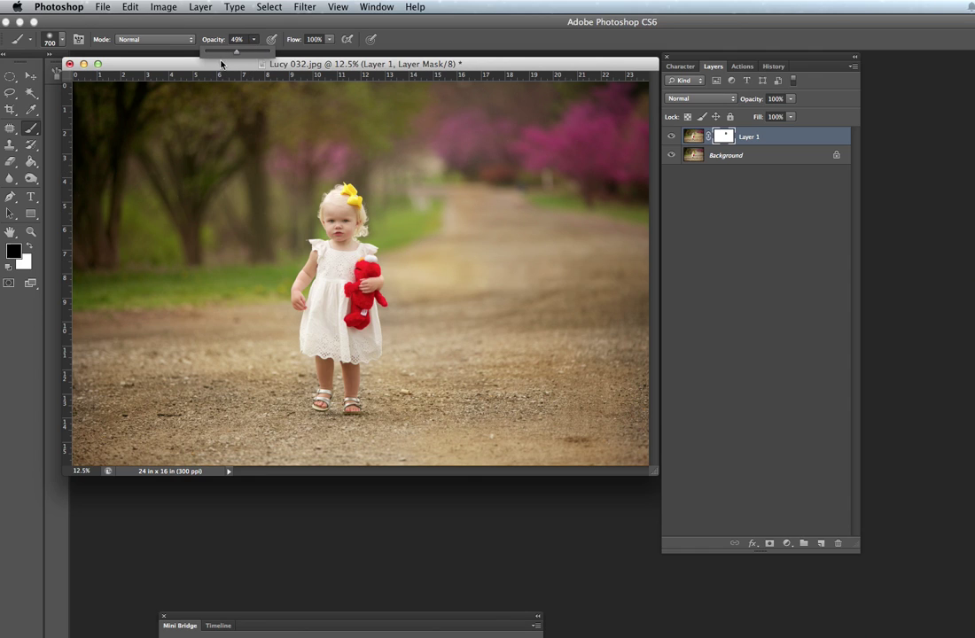
pyautogui.click(418, 248)
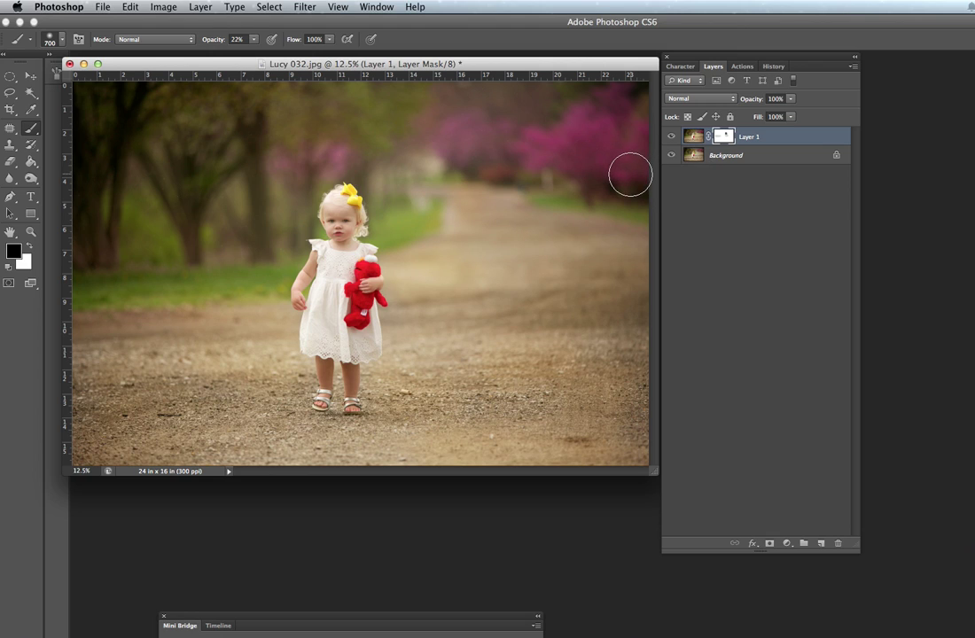
pyautogui.press('x')
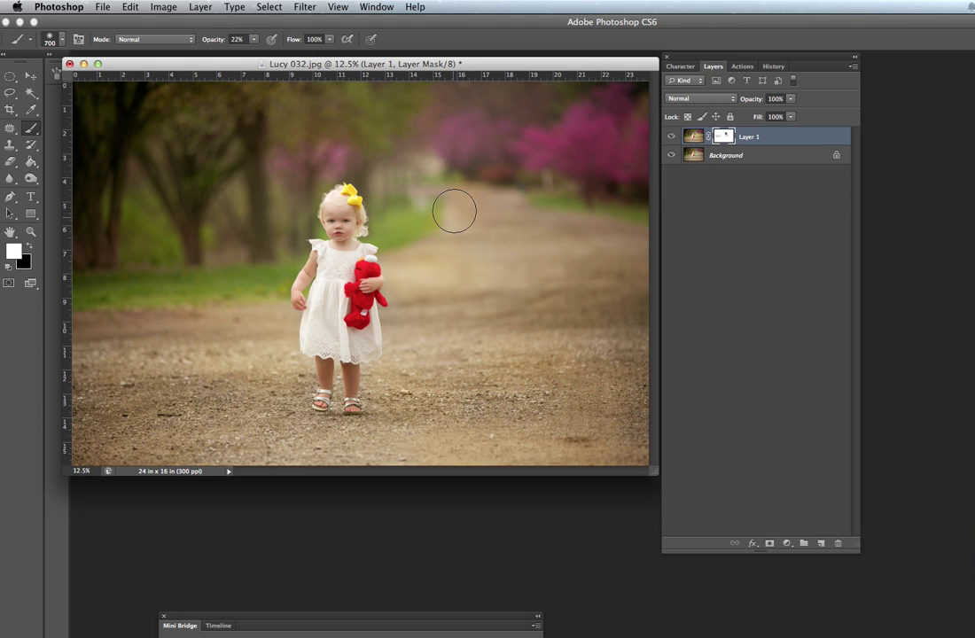
# - Lower Layer 1's opacity to 45%
pyautogui.click(729, 157)
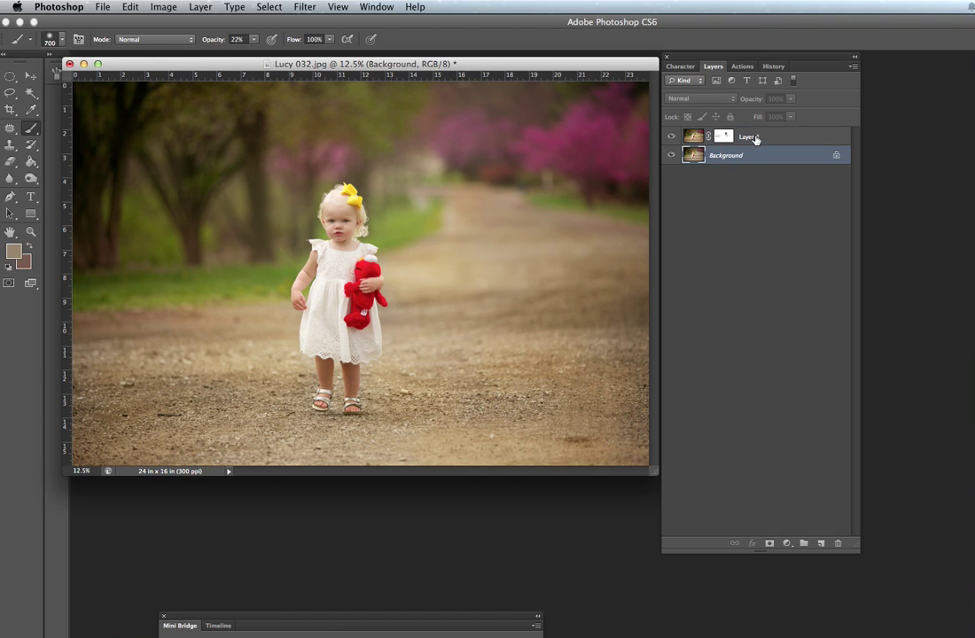
pyautogui.click(756, 139)
pyautogui.click(790, 98)
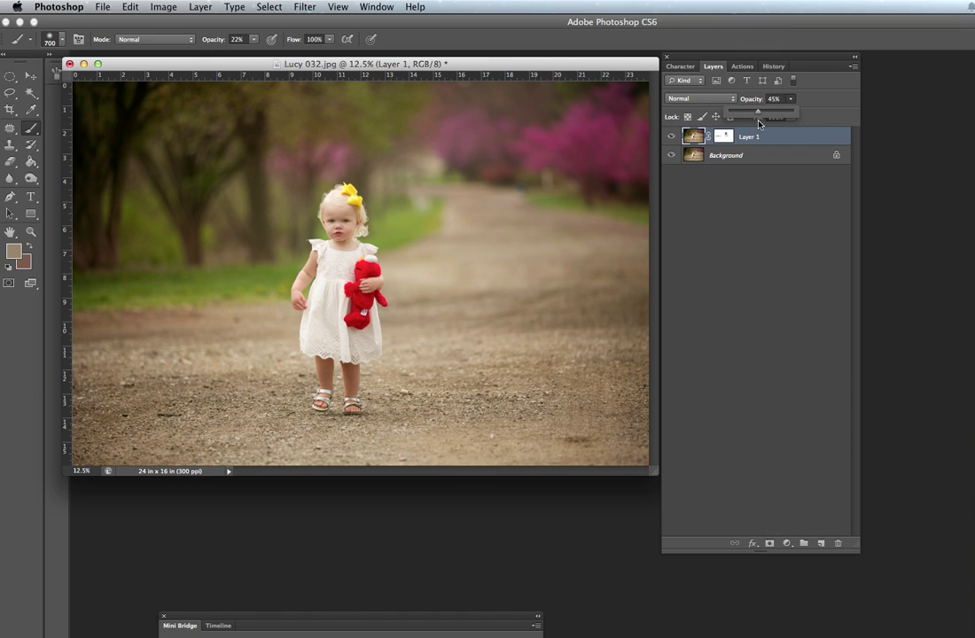
pyautogui.click(728, 159)
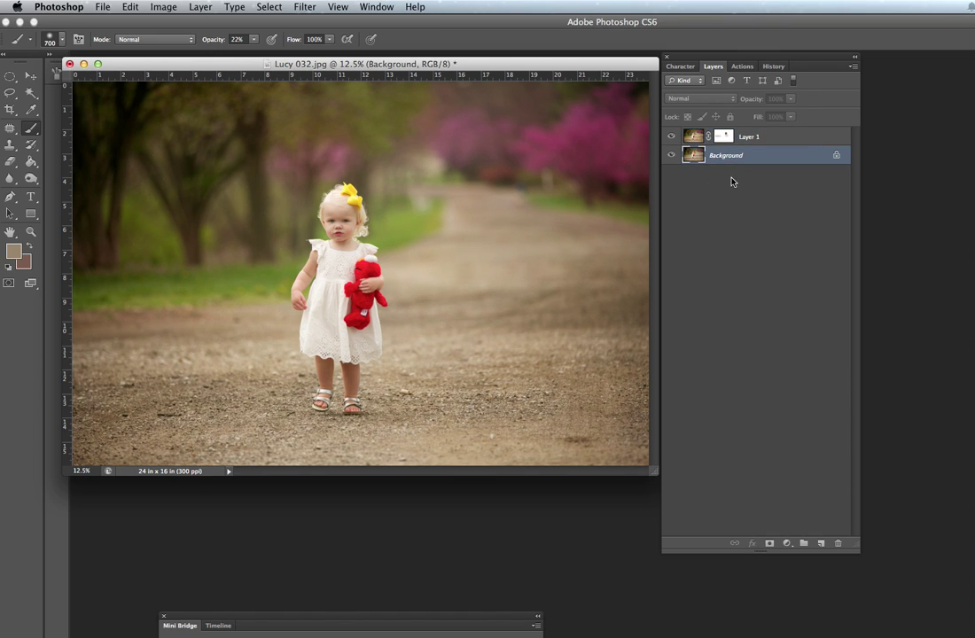
# - Flatten the image, then dodge the girl from head to feet at Midtones with 18% exposure
pyautogui.rightClick(730, 160)
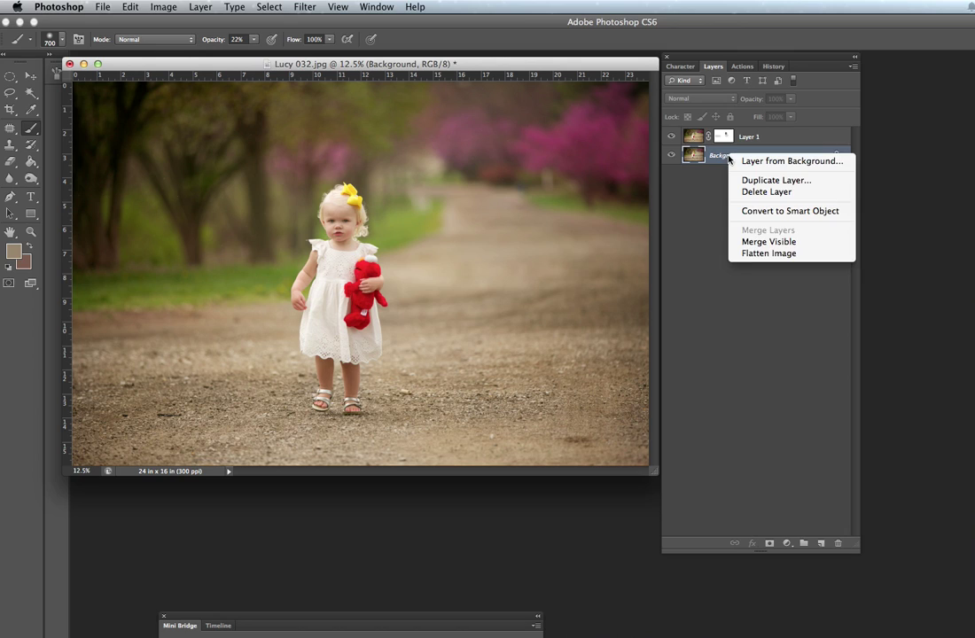
pyautogui.click(756, 255)
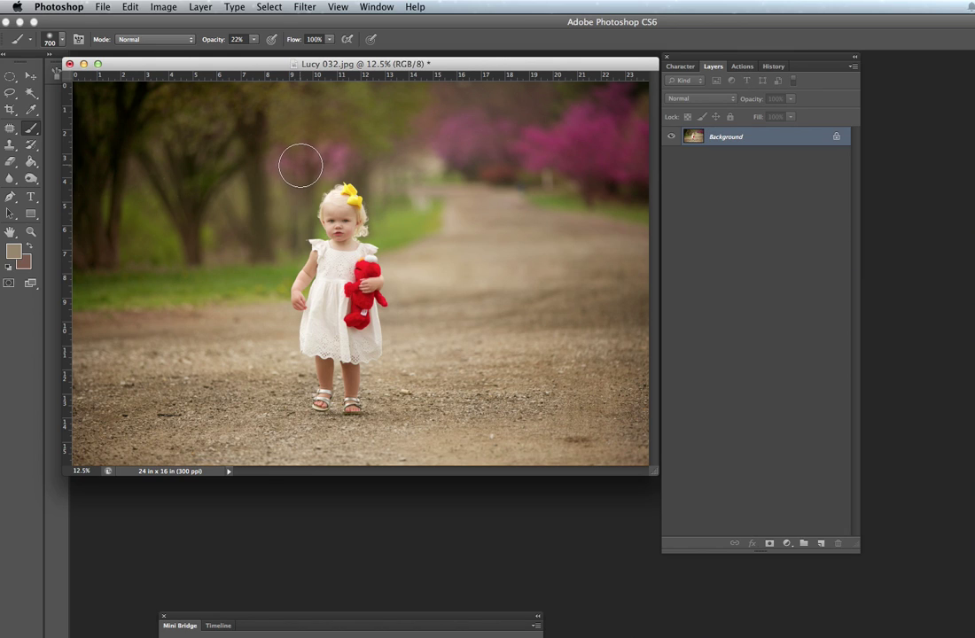
pyautogui.moveTo(33, 179); pyautogui.dragTo(74, 176)
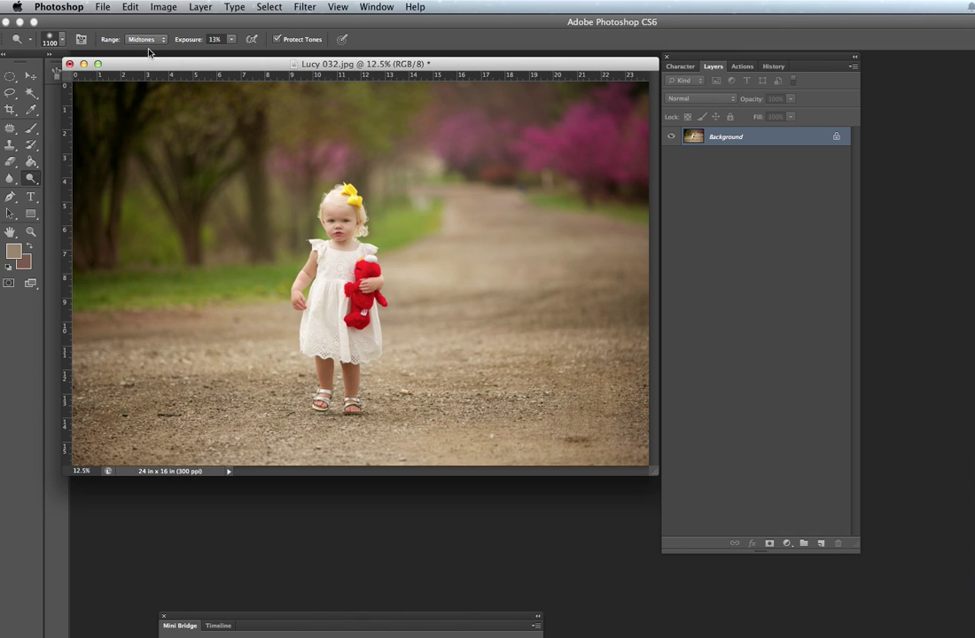
pyautogui.click(232, 41)
pyautogui.moveTo(237, 55); pyautogui.dragTo(234, 55)
pyautogui.moveTo(342, 221)
pyautogui.mouseDown()
pyautogui.moveTo(376, 285)
pyautogui.moveTo(340, 225)
pyautogui.moveTo(344, 276)
pyautogui.moveTo(323, 281)
pyautogui.moveTo(338, 386)
pyautogui.mouseUp()
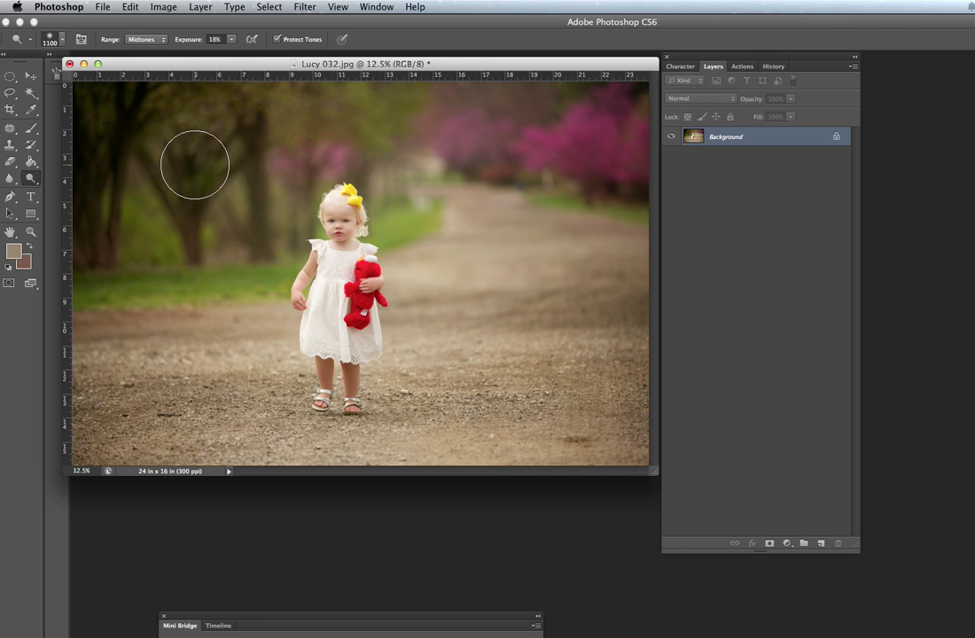
pyautogui.click(29, 178)
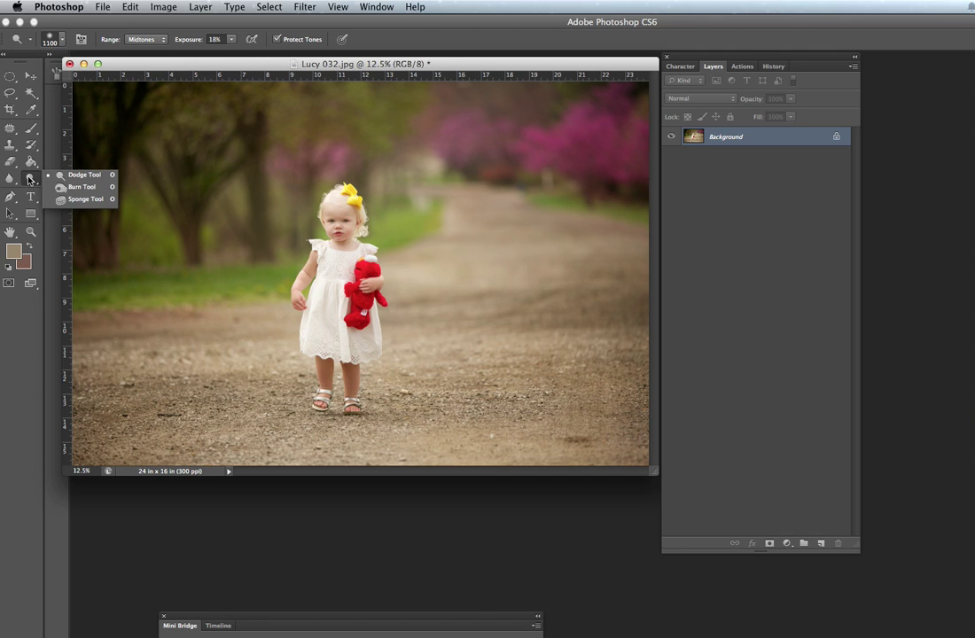
# - Switch to the Burn tool, undo a trial road stroke, and duplicate the photo onto Layer 1
pyautogui.click(86, 189)
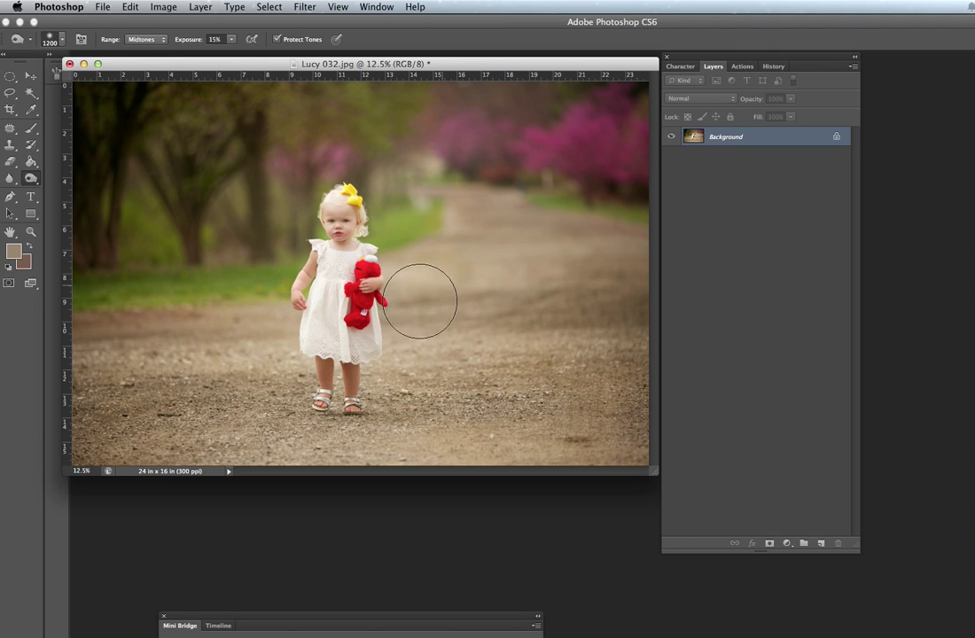
pyautogui.moveTo(420, 301); pyautogui.dragTo(620, 261)
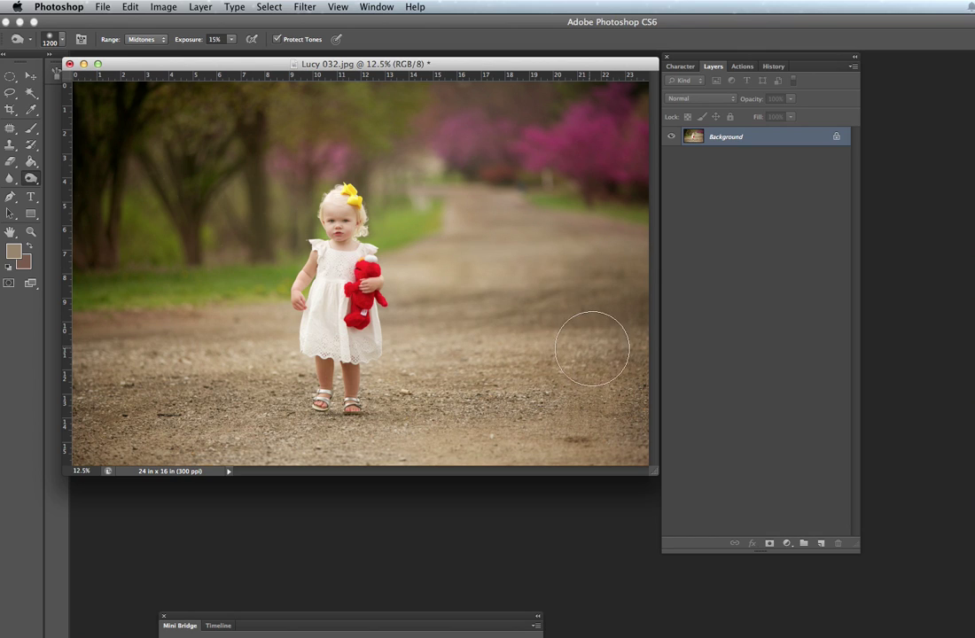
pyautogui.press('super+z')
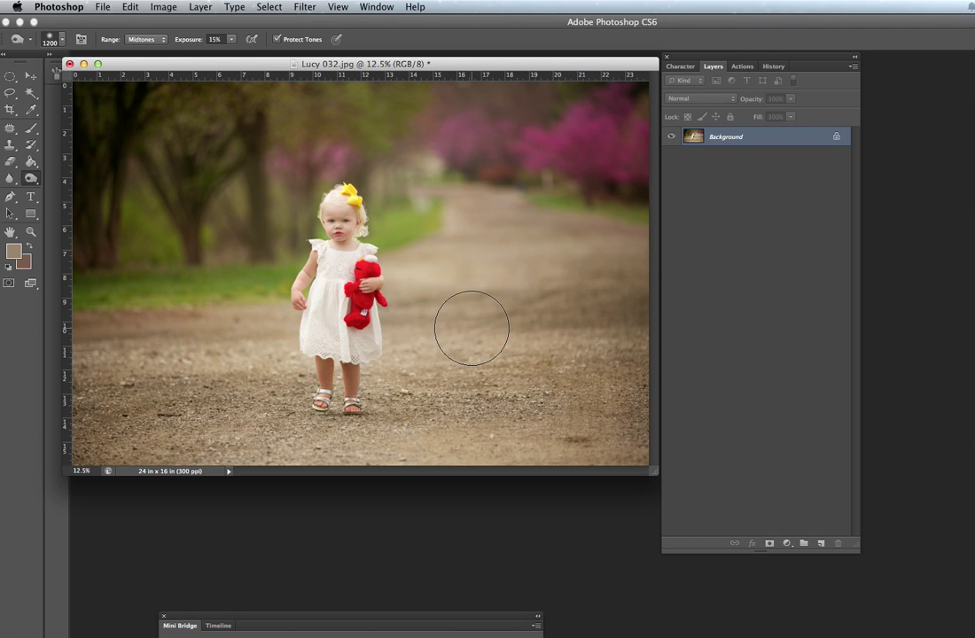
pyautogui.press('super+j')
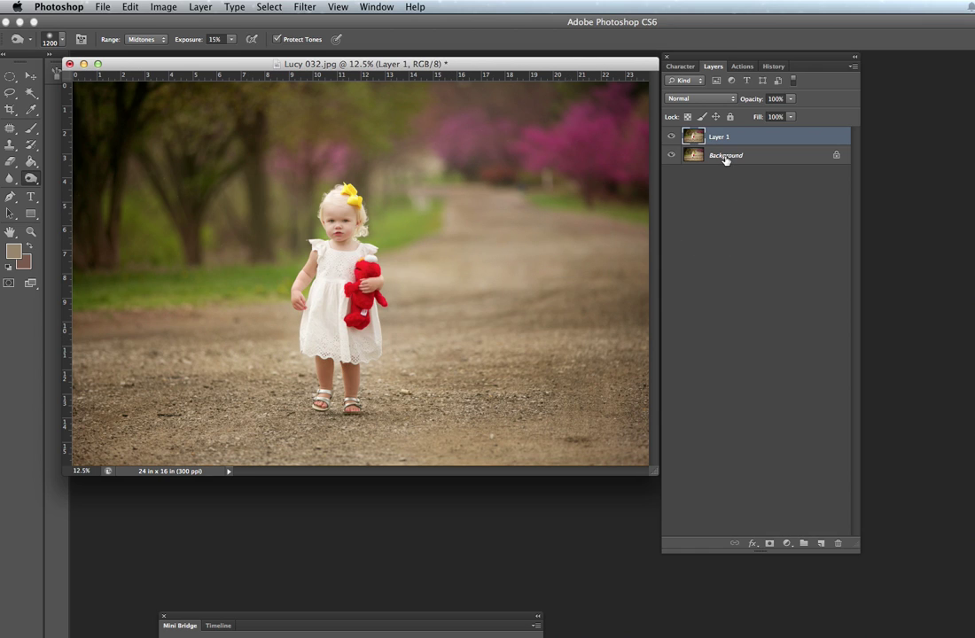
# - Toggle Layer 1 to compare the darkened road against the original, then select the Background
pyautogui.click(669, 137)
pyautogui.click(670, 137)
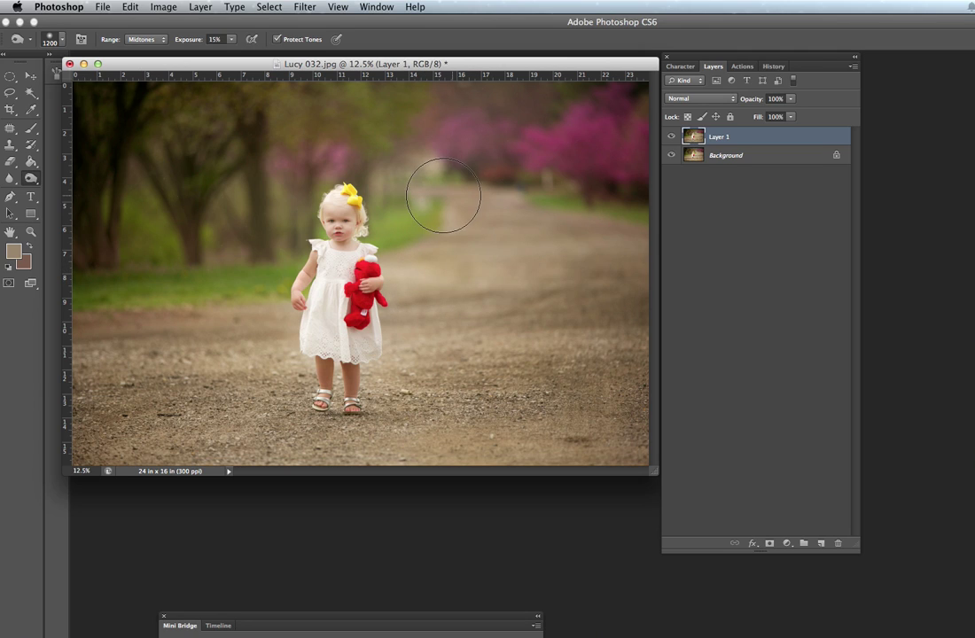
pyautogui.click(727, 157)
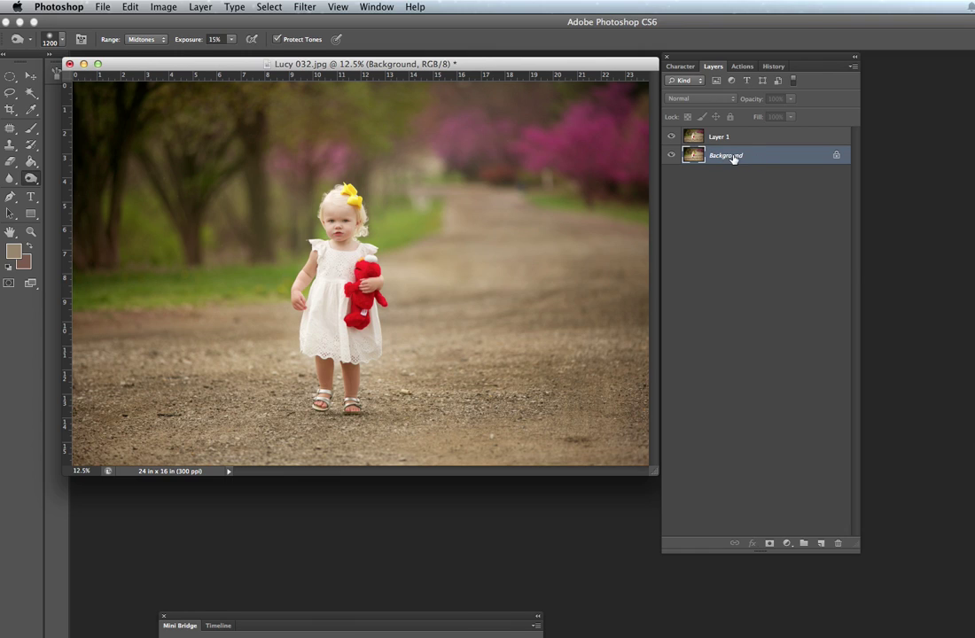
pyautogui.rightClick(733, 158)
# - Flatten the darkened copy, compare against the original History snapshot, then return to the final Flatten Image state
pyautogui.click(775, 252)
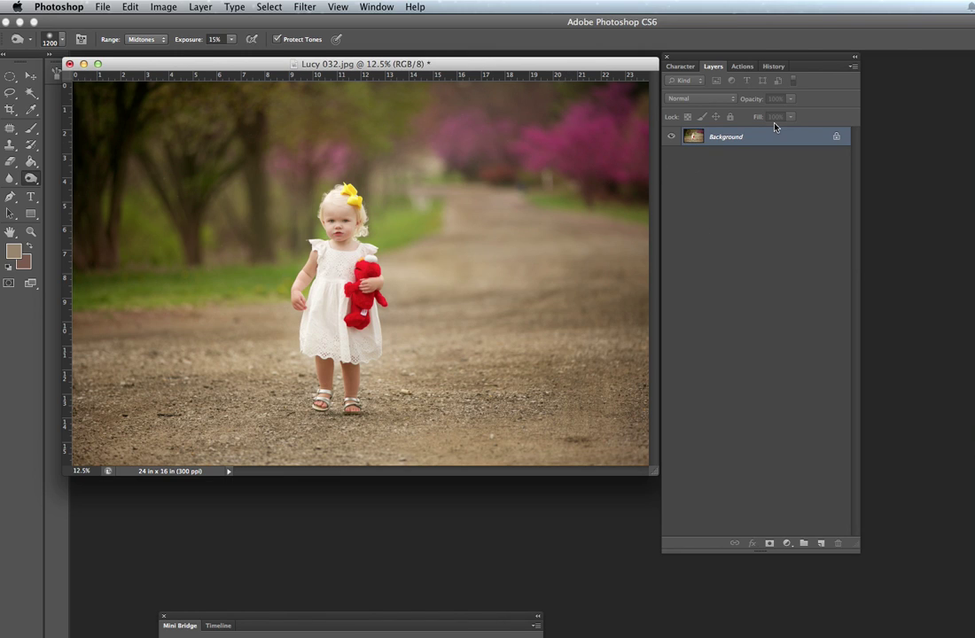
pyautogui.click(744, 69)
pyautogui.click(774, 67)
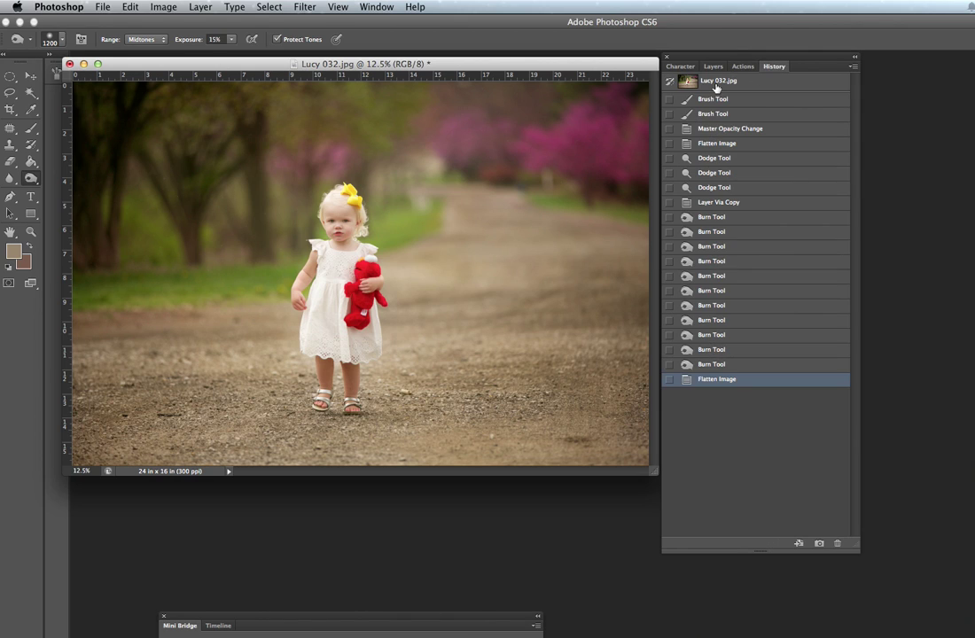
pyautogui.click(720, 82)
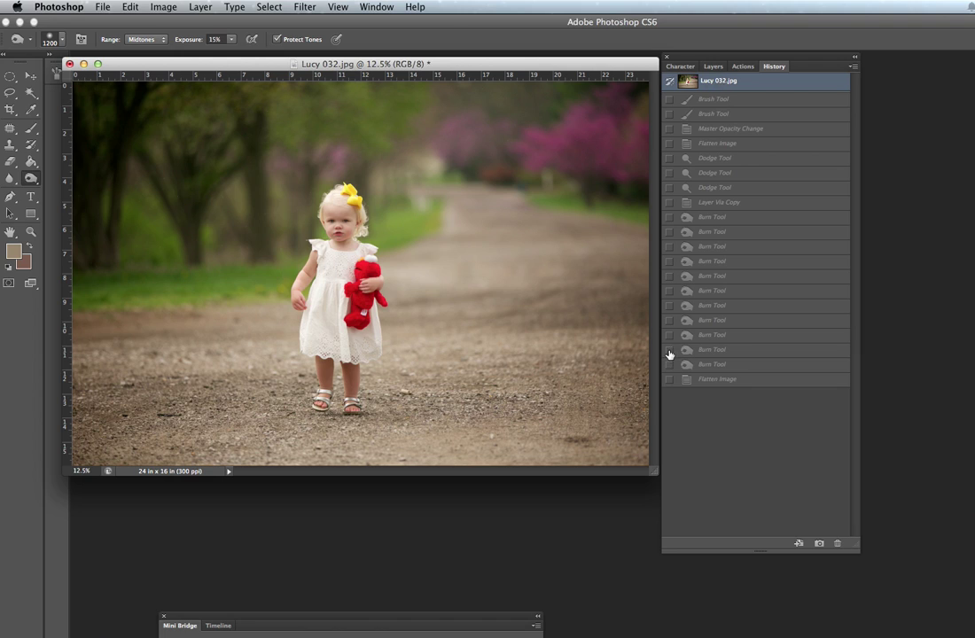
pyautogui.click(714, 380)
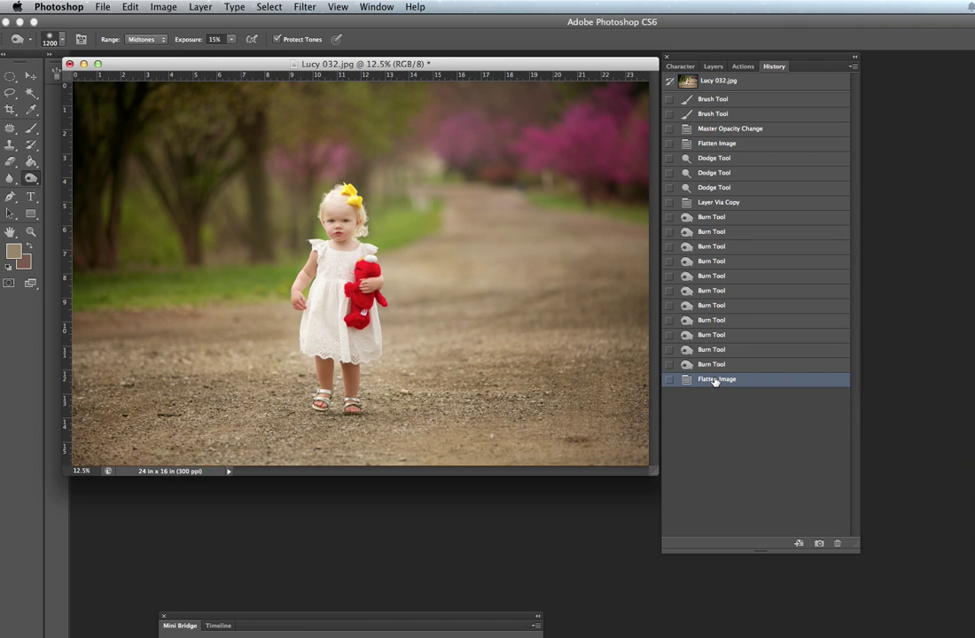